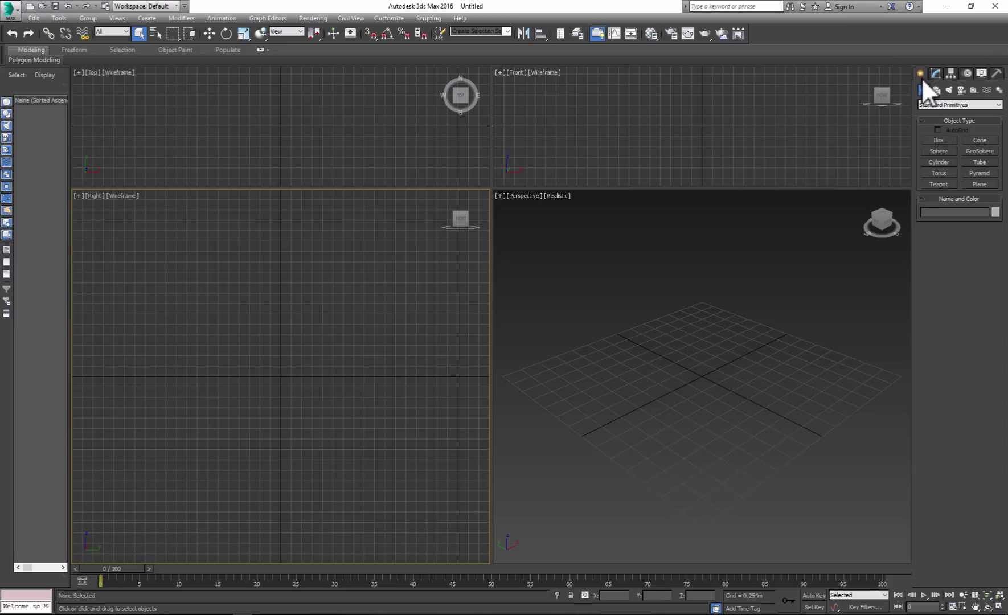
# Create a standing Biped skeleton by dragging on the Perspective grid.
pyautogui.click(999, 90)
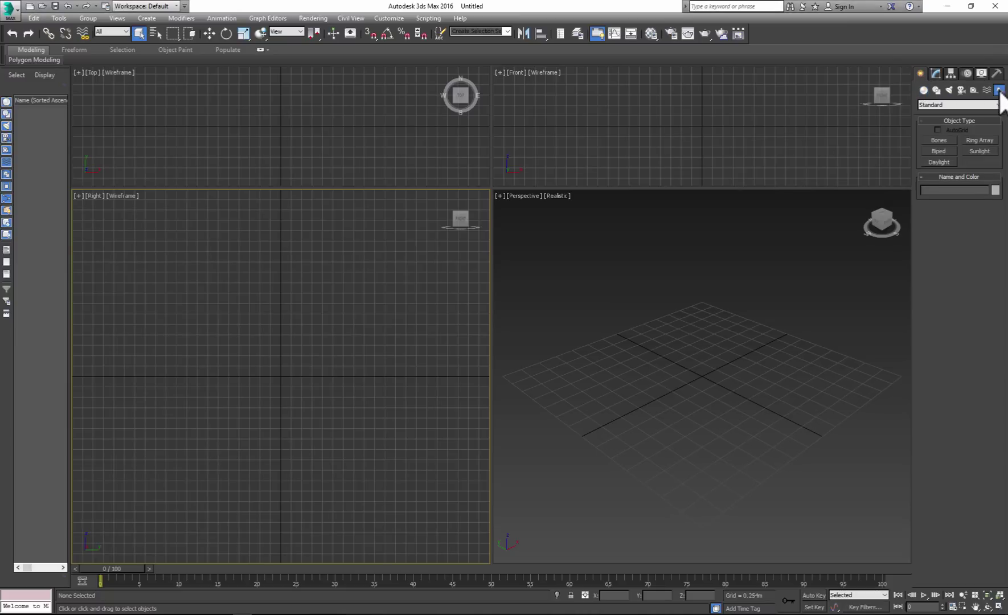
pyautogui.click(939, 151)
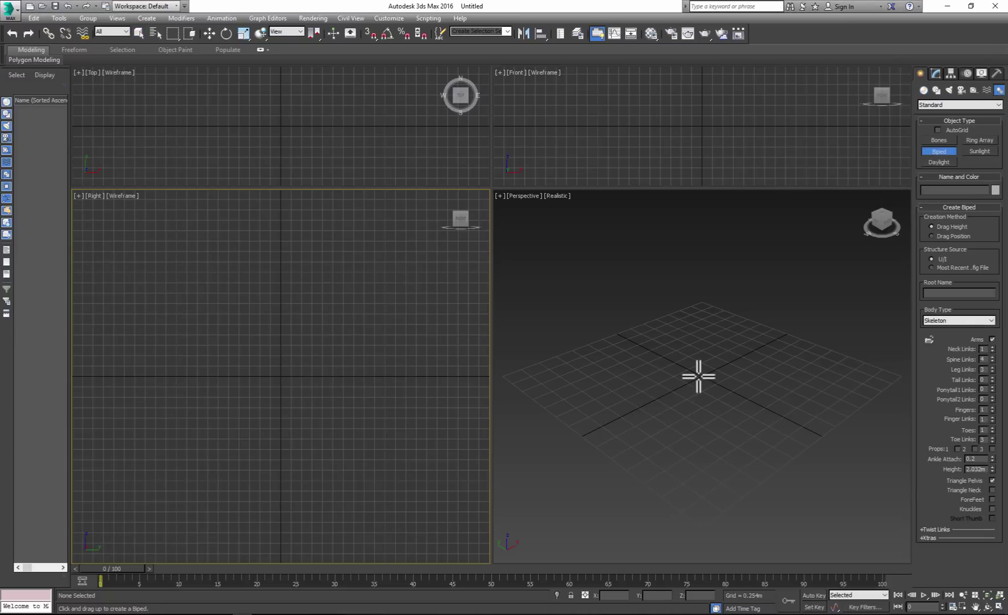
pyautogui.moveTo(695, 377); pyautogui.dragTo(702, 230)
pyautogui.rightClick(702, 231)
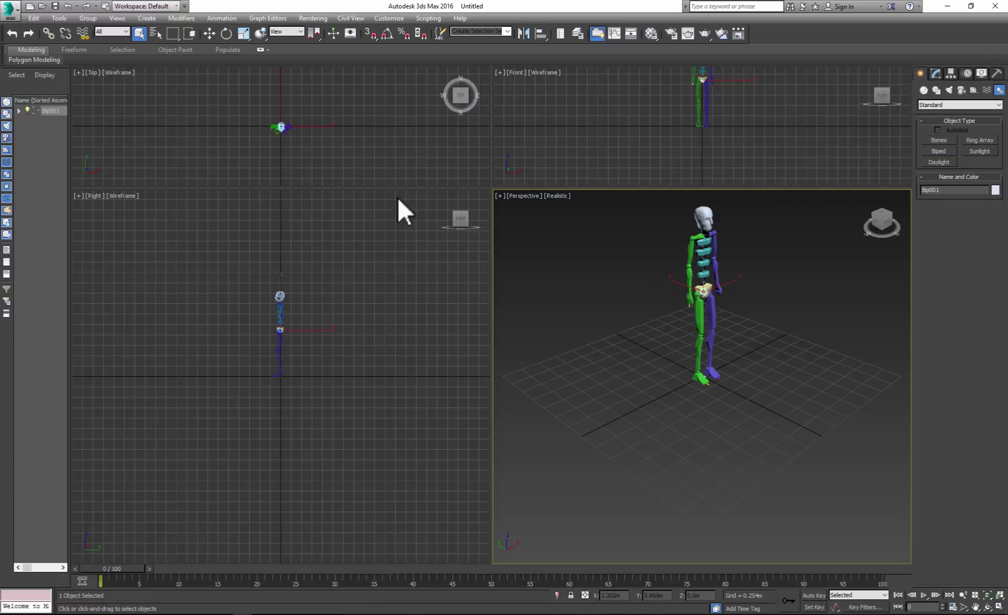
# Switch to Select and Move and show the Motion panel with the pelvis selected.
pyautogui.click(210, 33)
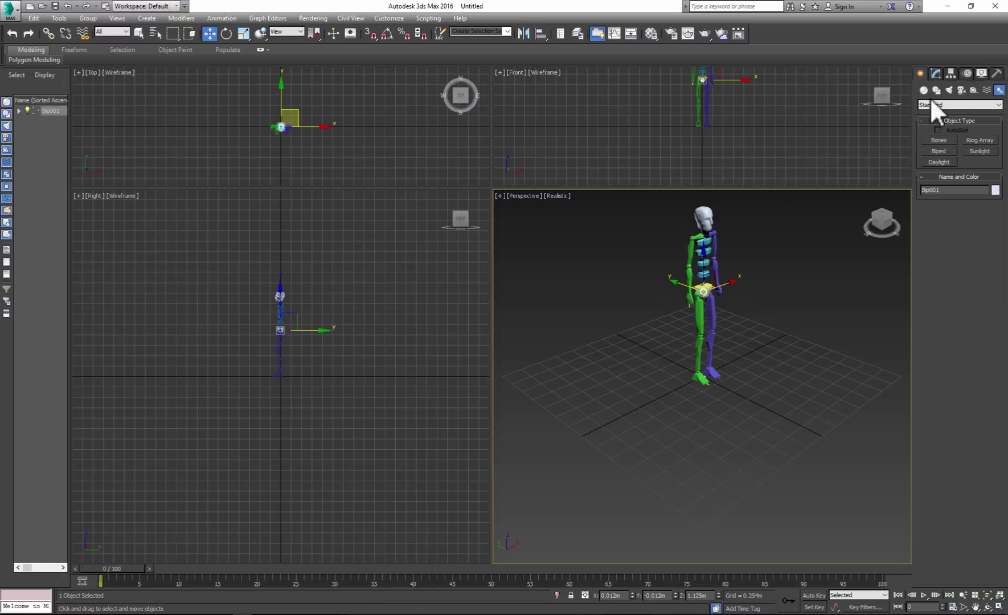
pyautogui.click(967, 73)
pyautogui.click(719, 288)
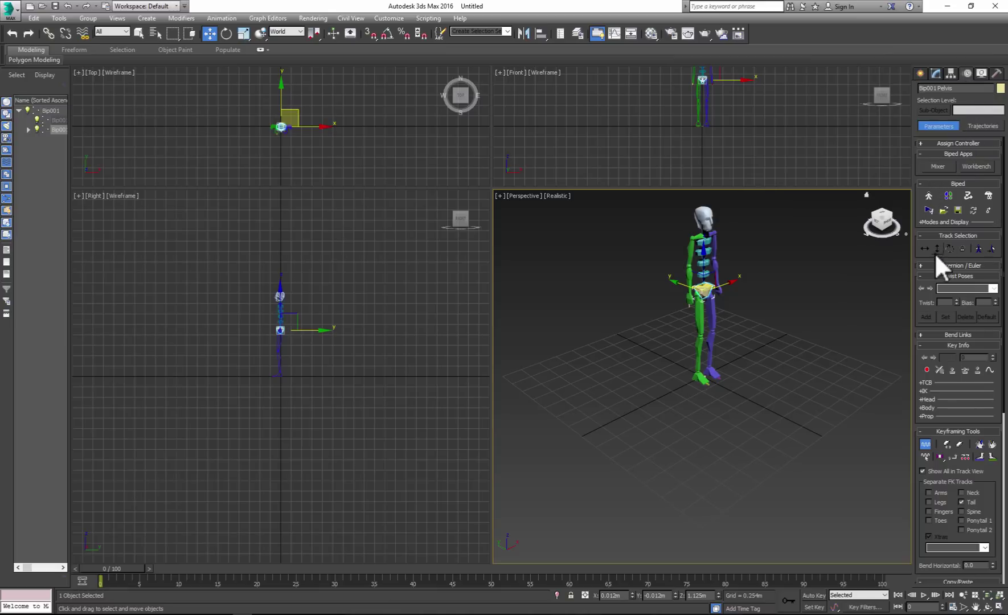
# Turn on Figure Mode and raise the Fingers count to 5 in the Structure rollout.
pyautogui.click(929, 195)
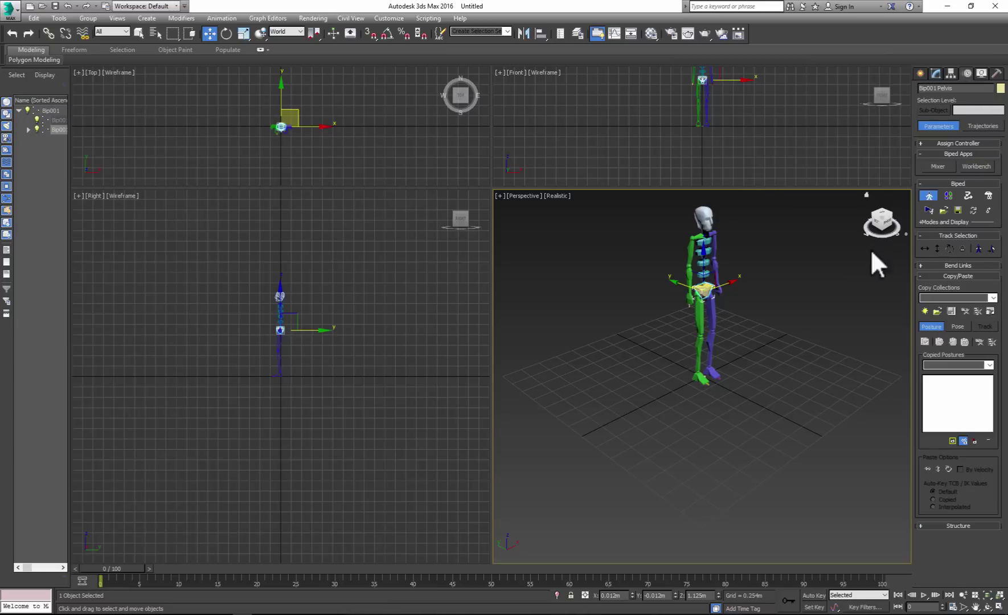
pyautogui.moveTo(627, 597); pyautogui.dragTo(571, 597)
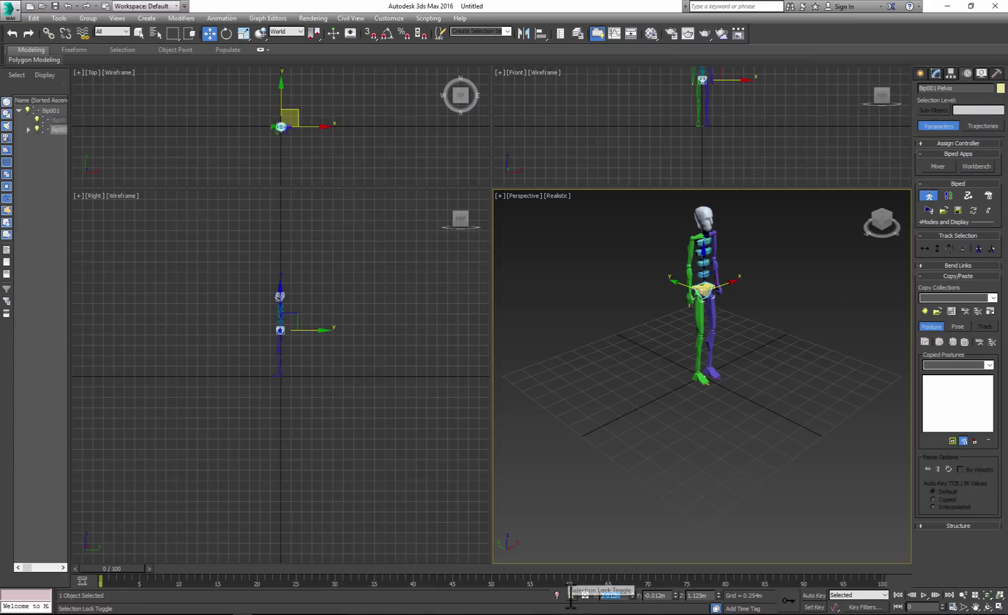
pyautogui.click(668, 595)
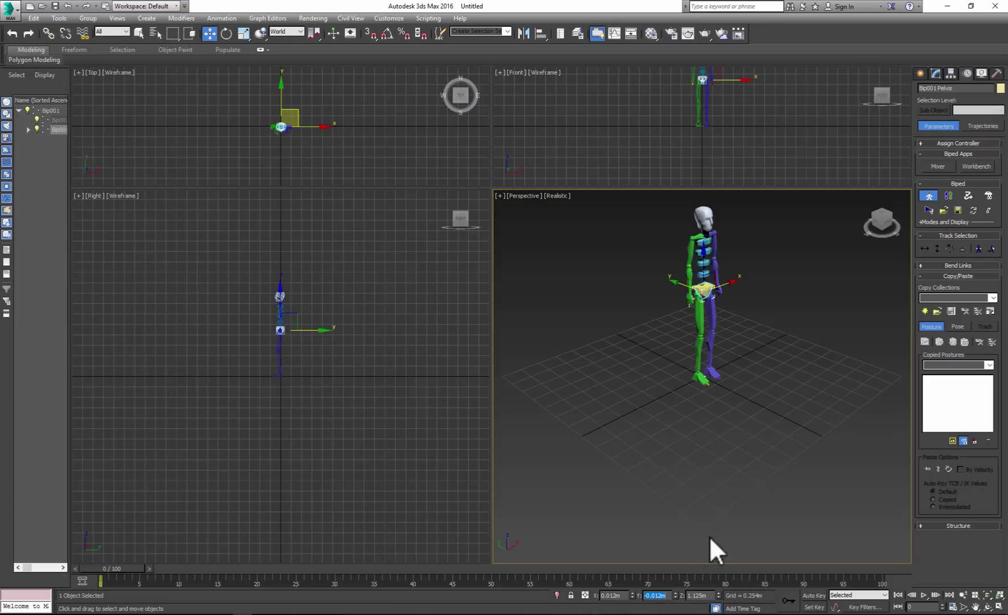
pyautogui.click(921, 526)
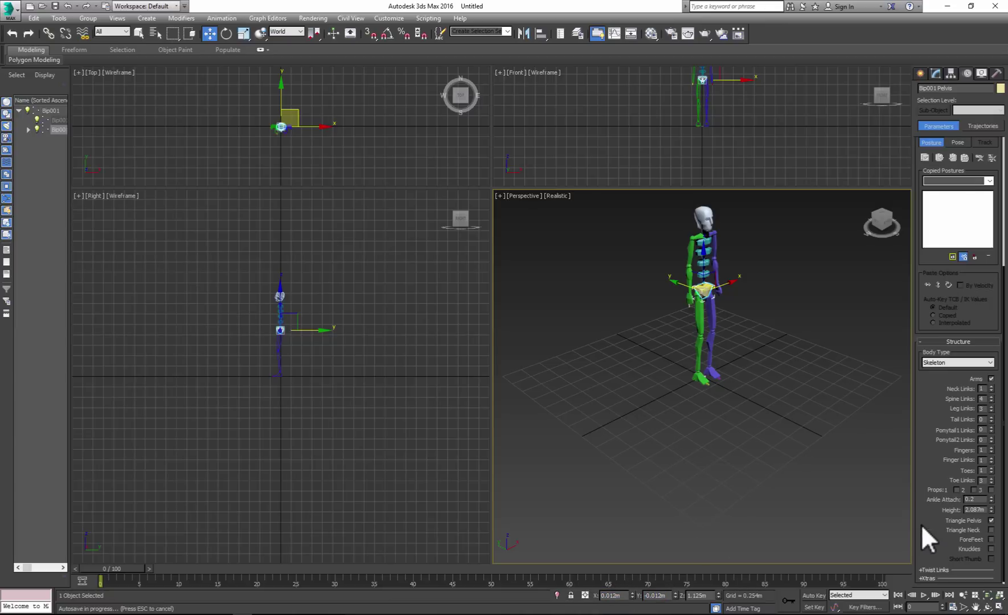
pyautogui.click(991, 448)
pyautogui.click(992, 449)
# Select the left toe (L Toe0) and scale it up.
pyautogui.click(790, 410)
pyautogui.scroll(10, 724, 382)
pyautogui.click(708, 428)
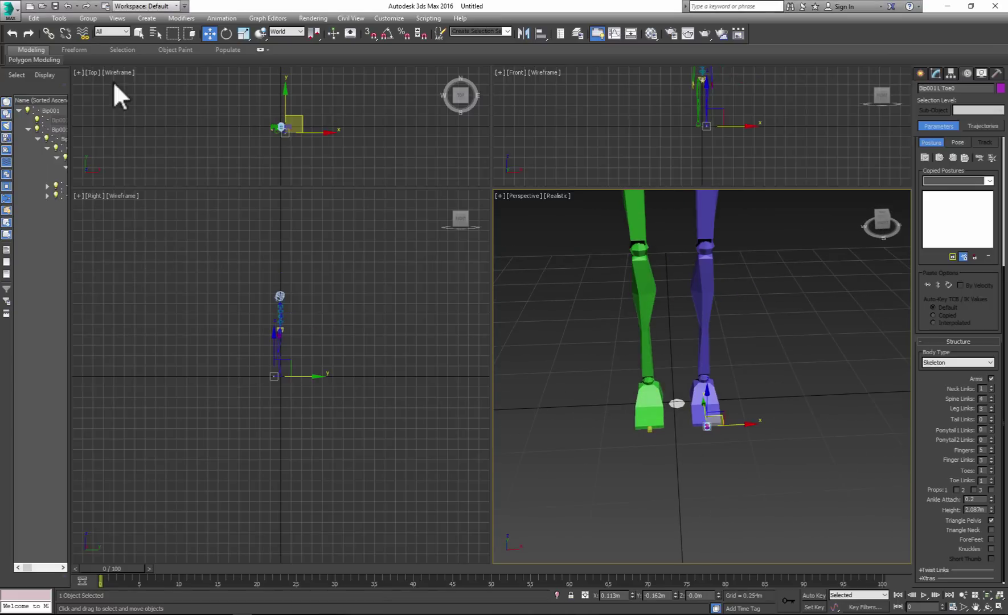
pyautogui.click(243, 34)
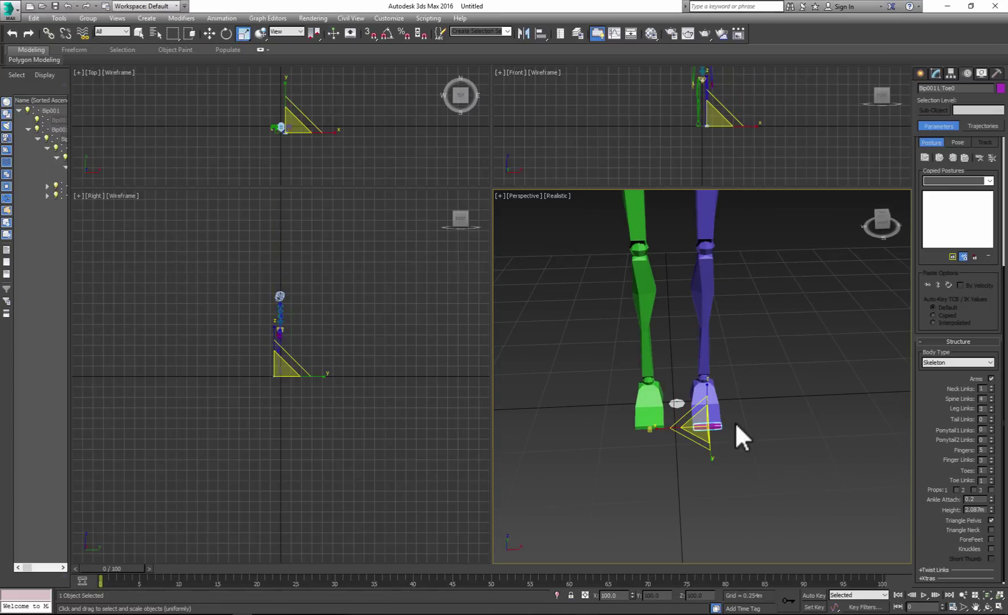
pyautogui.keyDown('alt'); pyautogui.moveTo(718, 449); pyautogui.dragTo(793, 490, button='middle'); pyautogui.keyUp('alt')
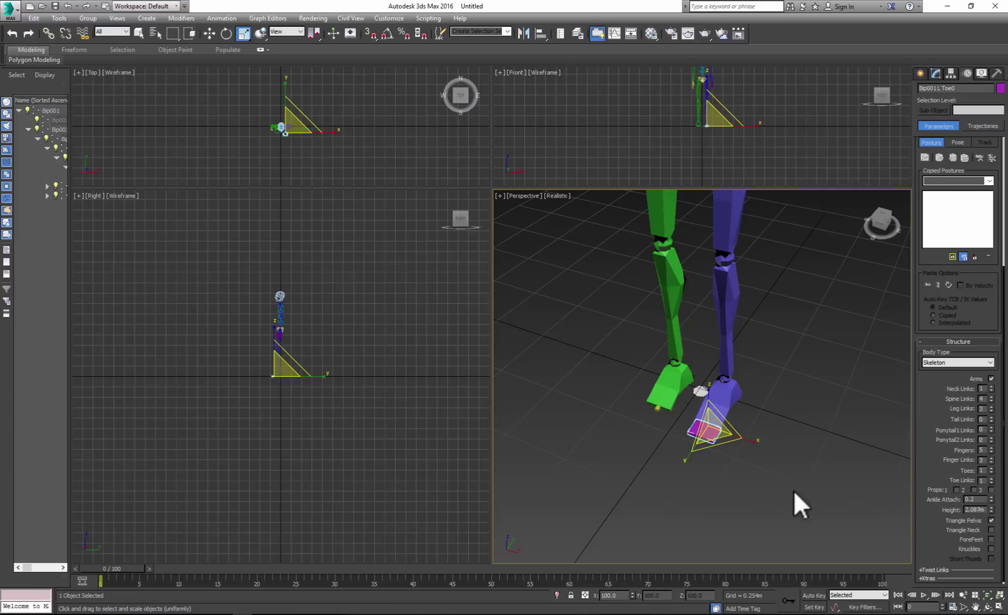
# Copy the left toe's posture into a new collection and paste it opposite onto R Toe0.
pyautogui.click(924, 341)
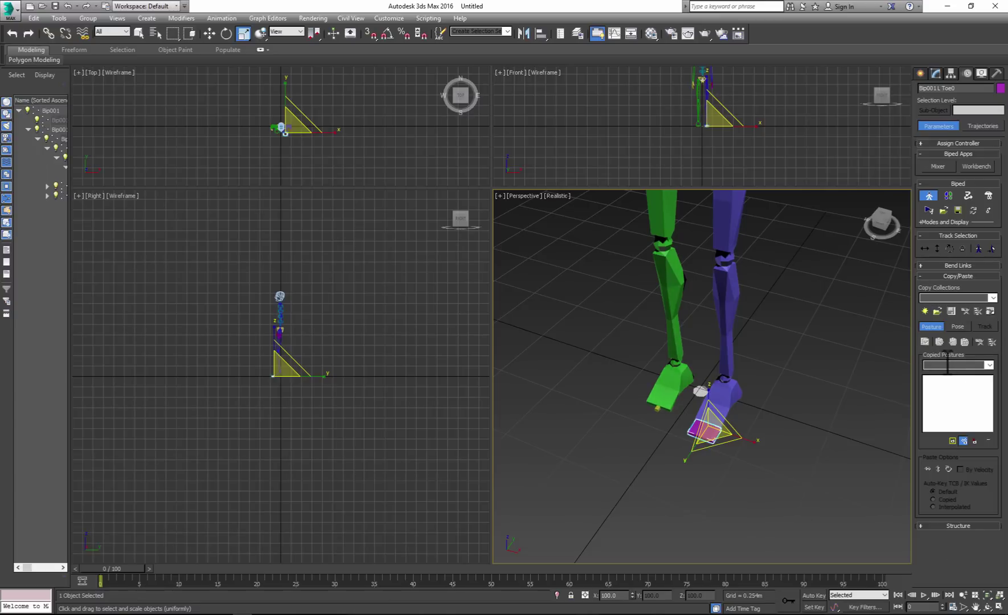
pyautogui.click(923, 310)
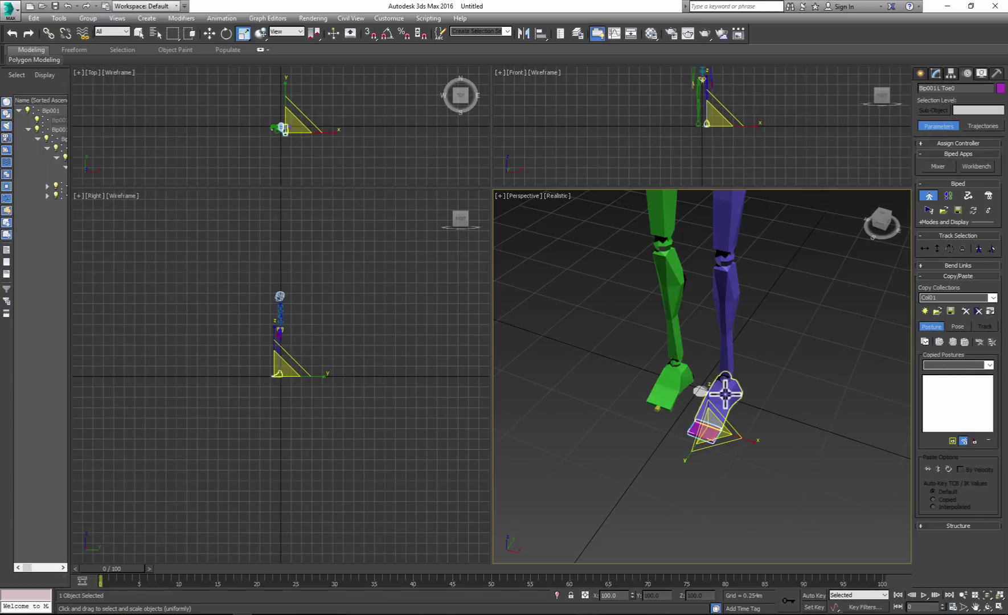
pyautogui.click(924, 341)
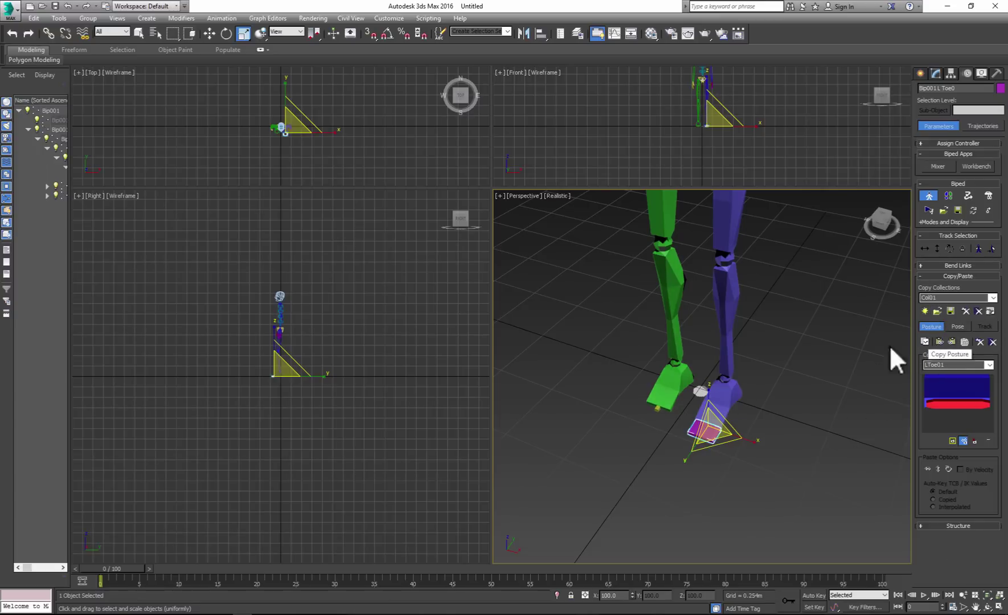
pyautogui.click(655, 410)
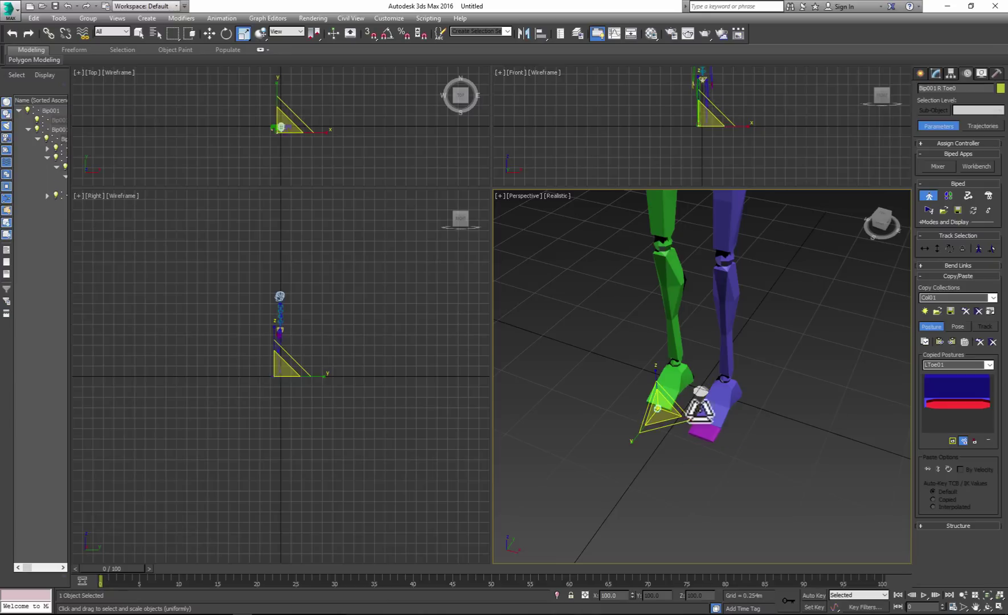
pyautogui.click(949, 342)
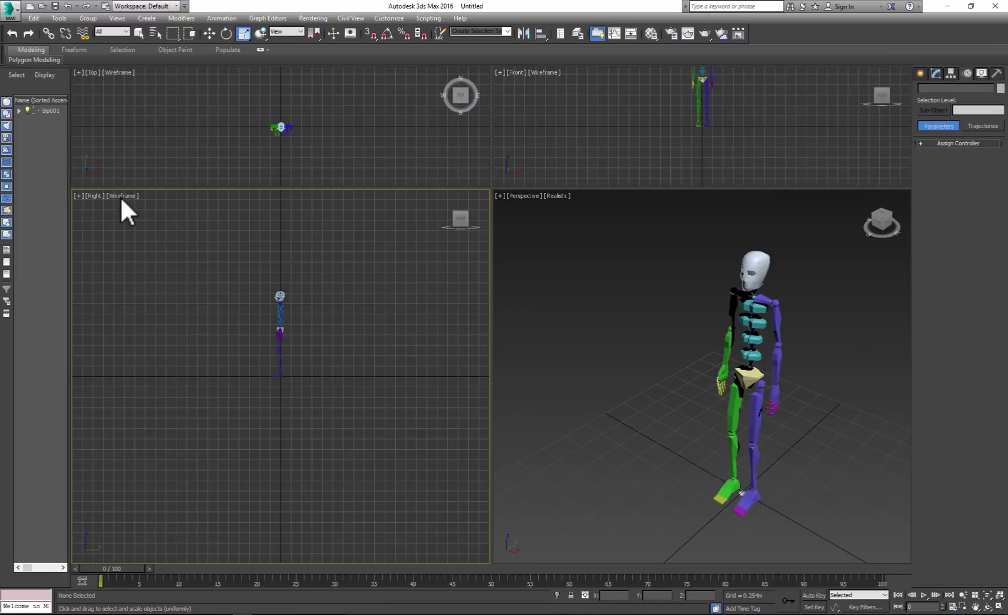
# Set the Right viewport to Shaded and frame the skeleton.
pyautogui.click(121, 196)
pyautogui.click(149, 219)
pyautogui.moveTo(286, 315)
pyautogui.mouseDown(button='middle')
pyautogui.moveTo(283, 339)
pyautogui.moveTo(317, 337)
pyautogui.mouseUp(button='middle')
pyautogui.scroll(4, 282, 339)
# Select Bip001 via Body Rotation, turn on Auto Key, and switch to Select and Move.
pyautogui.click(303, 367)
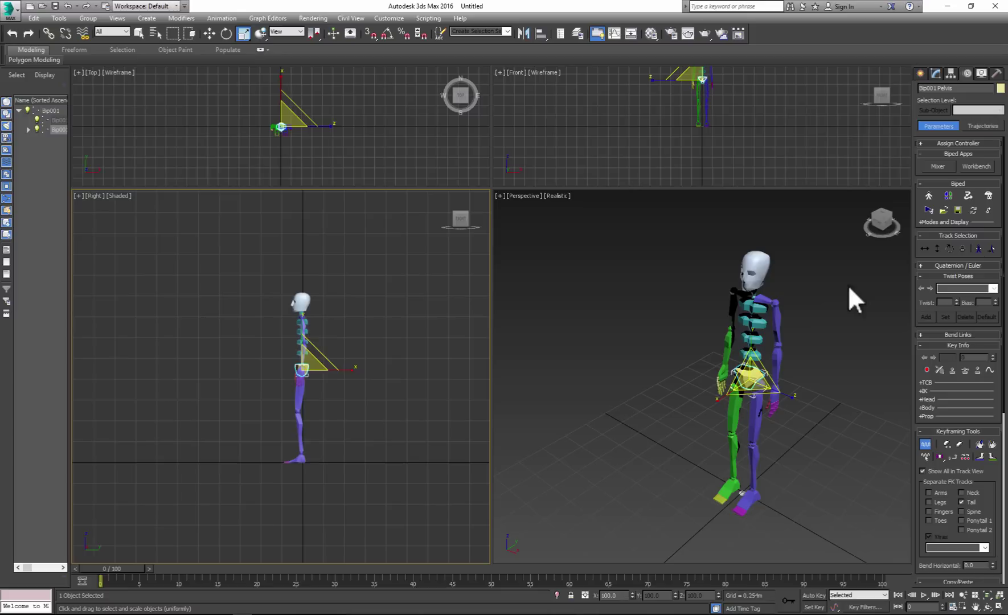
pyautogui.click(950, 248)
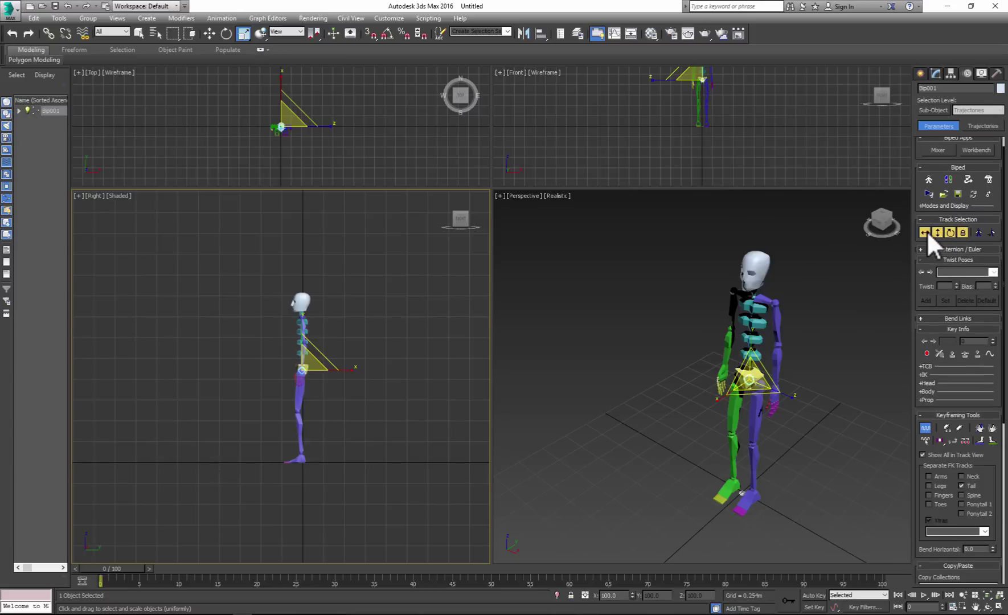
pyautogui.click(921, 414)
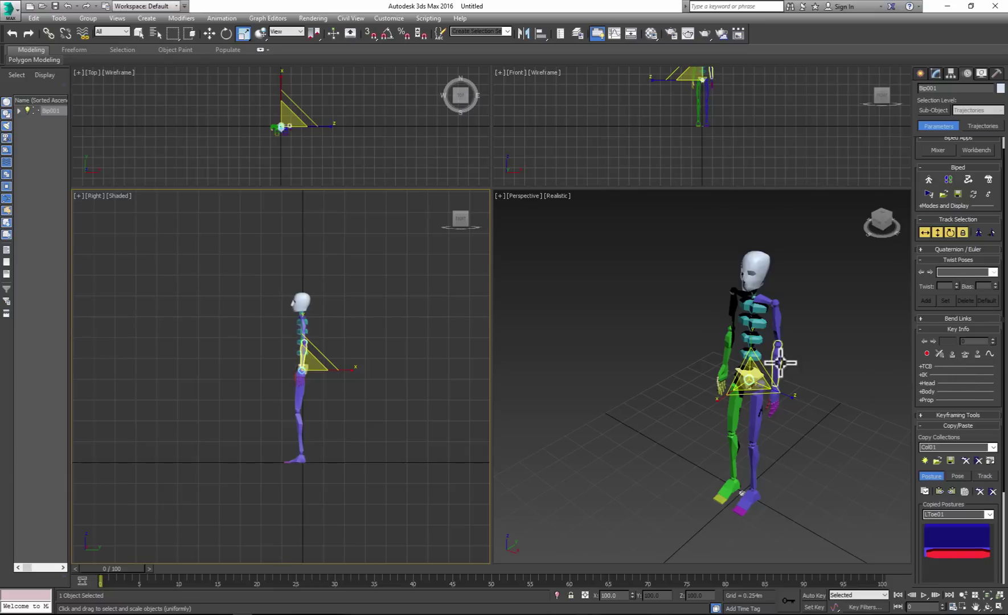
pyautogui.click(811, 595)
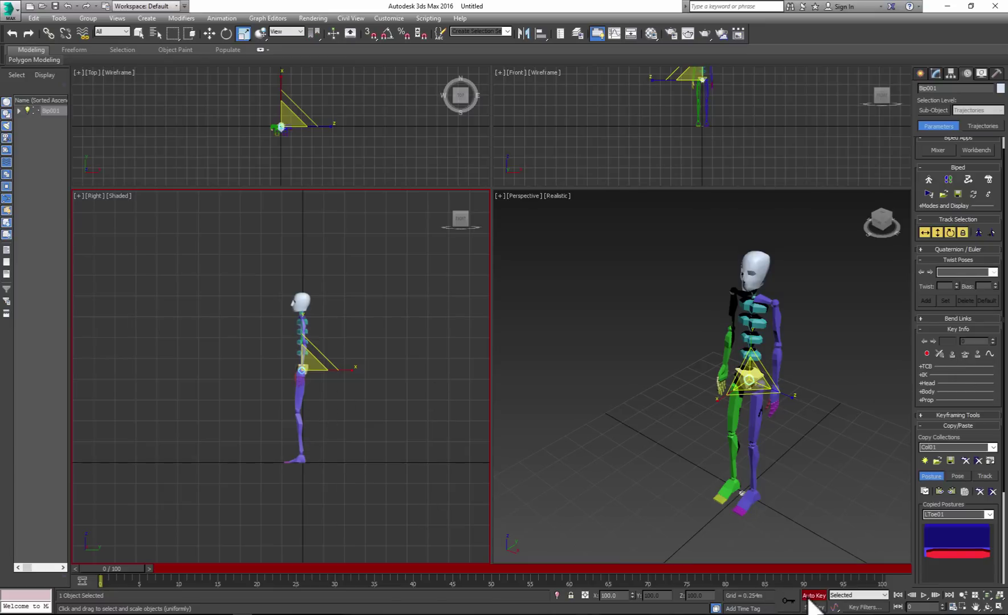
pyautogui.click(210, 34)
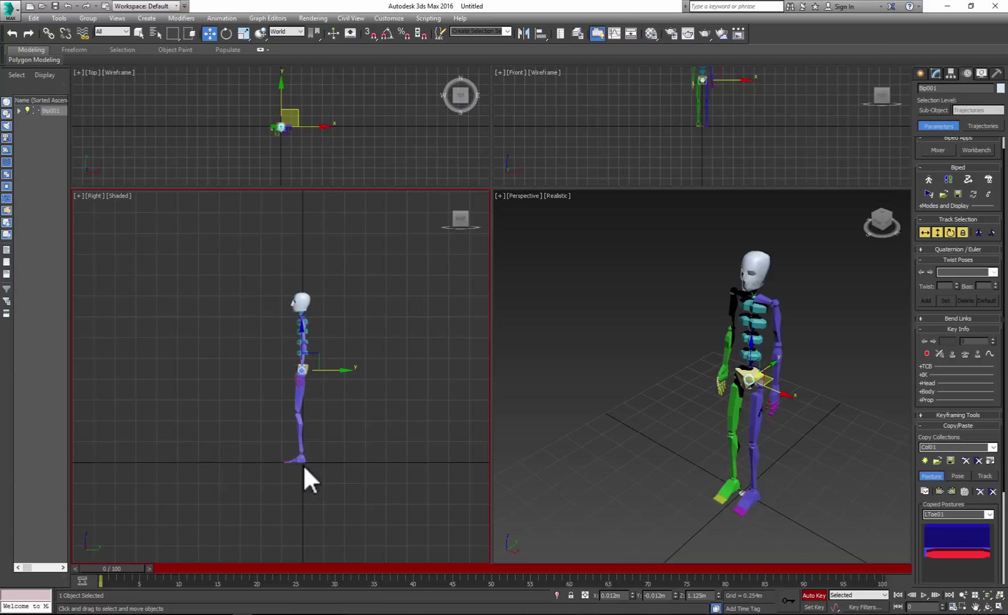
# Raise the left leg forward and swing the hands into a running arm pose.
pyautogui.click(300, 459)
pyautogui.moveTo(317, 452); pyautogui.dragTo(329, 351)
pyautogui.click(226, 33)
pyautogui.click(210, 34)
pyautogui.click(302, 369)
pyautogui.click(724, 368)
pyautogui.moveTo(352, 365); pyautogui.dragTo(349, 365, button='middle')
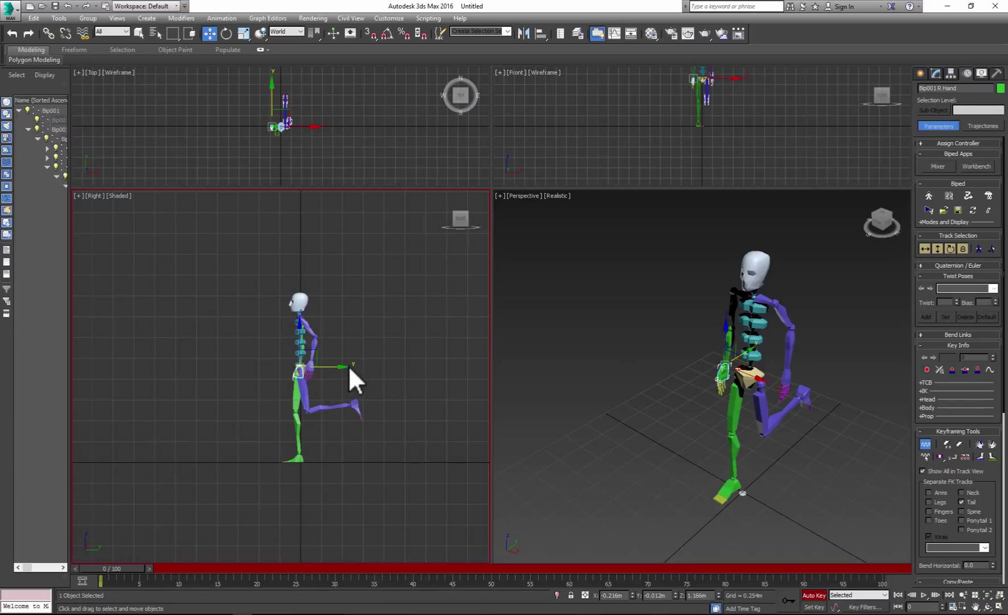
pyautogui.moveTo(349, 365); pyautogui.dragTo(285, 474)
# Lift the right foot to ground level and lean the body forward about 18 degrees.
pyautogui.click(925, 249)
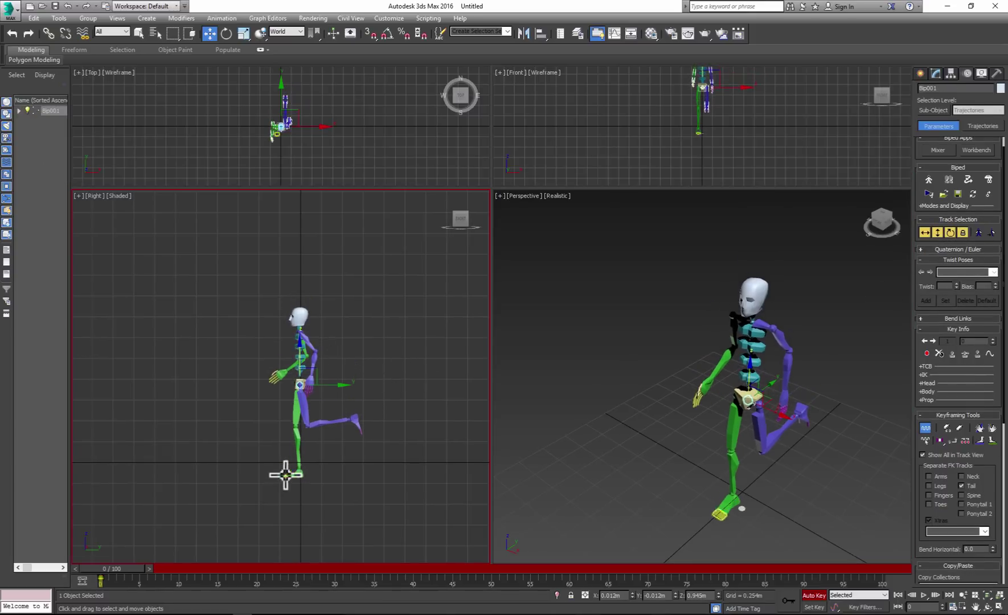
pyautogui.click(296, 473)
pyautogui.moveTo(299, 426); pyautogui.dragTo(300, 411)
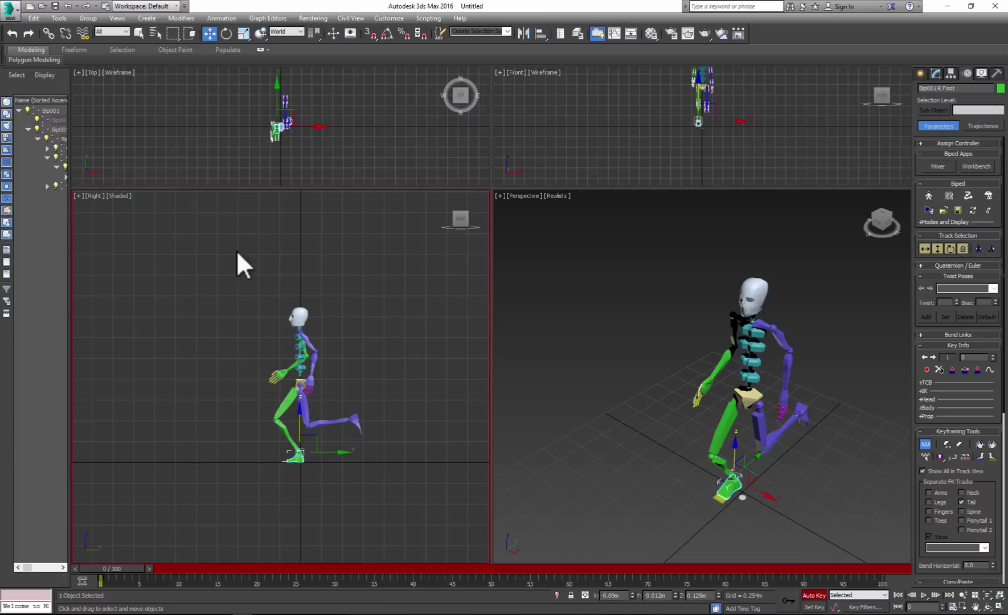
pyautogui.click(924, 248)
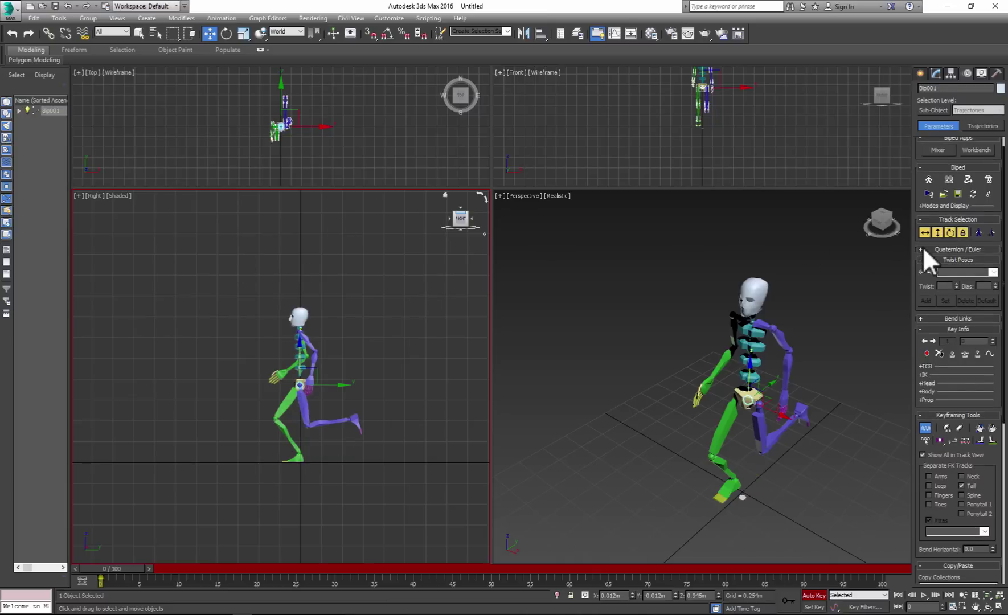
pyautogui.click(226, 33)
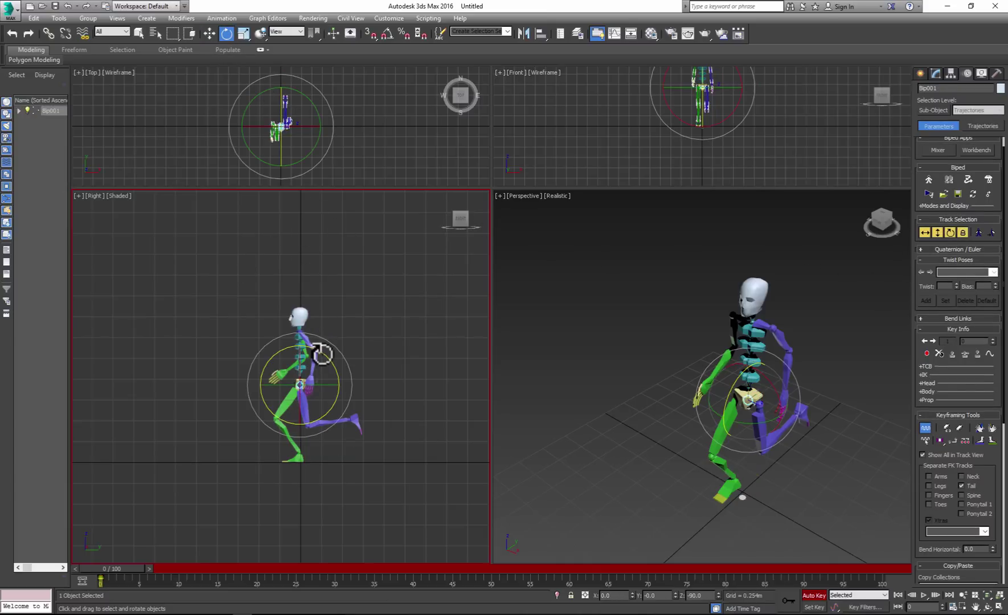
pyautogui.moveTo(322, 353); pyautogui.dragTo(308, 347)
# Lower the right foot onto the ground, adjust the right toe, and clear the selection.
pyautogui.click(210, 33)
pyautogui.click(319, 428)
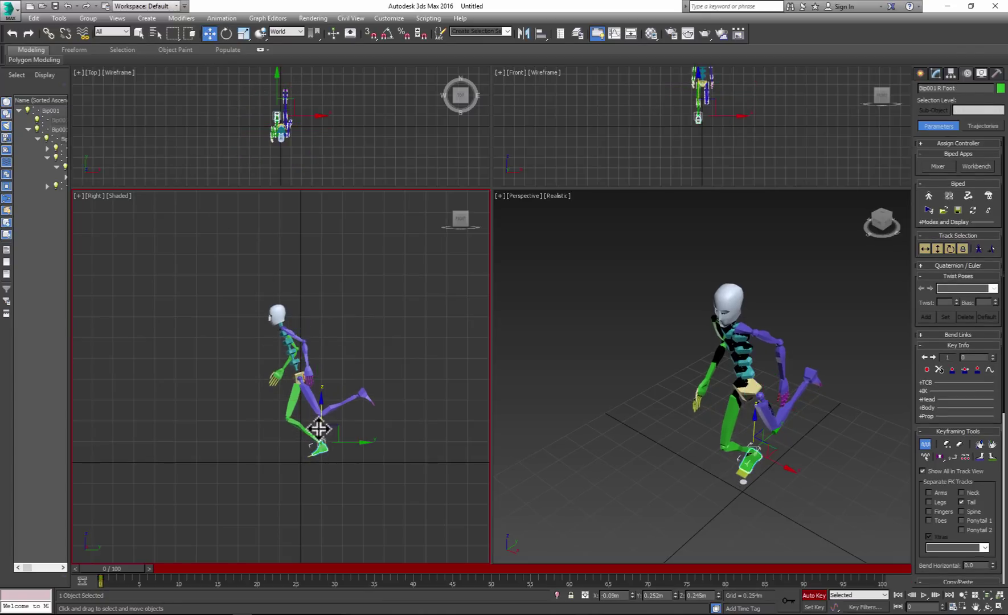
pyautogui.moveTo(320, 412); pyautogui.dragTo(319, 420)
pyautogui.click(311, 463)
pyautogui.click(226, 33)
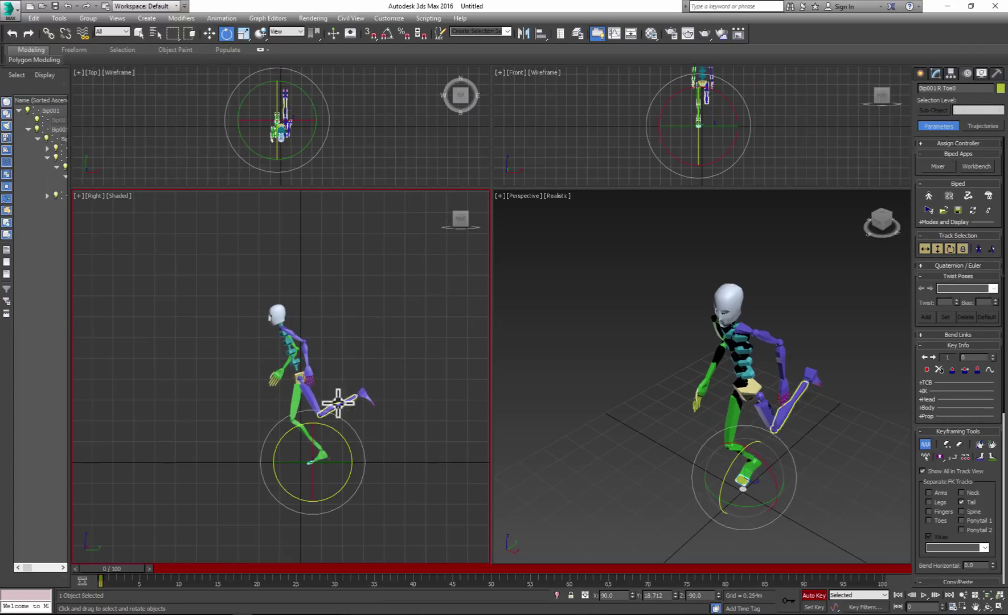
pyautogui.click(344, 438)
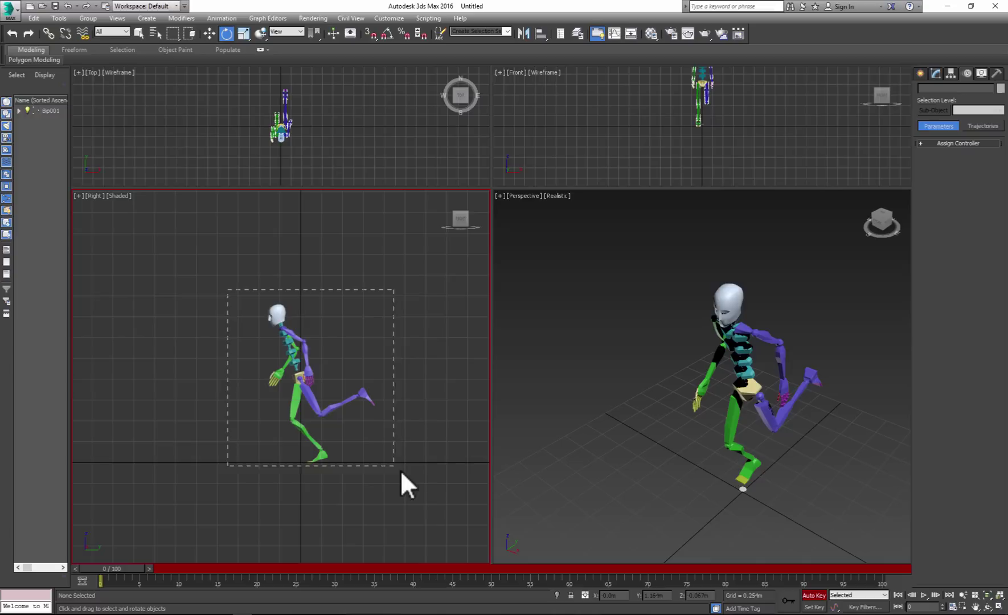
# Select the whole biped and set the Time Configuration end time to 40 frames.
pyautogui.moveTo(400, 472); pyautogui.dragTo(389, 478)
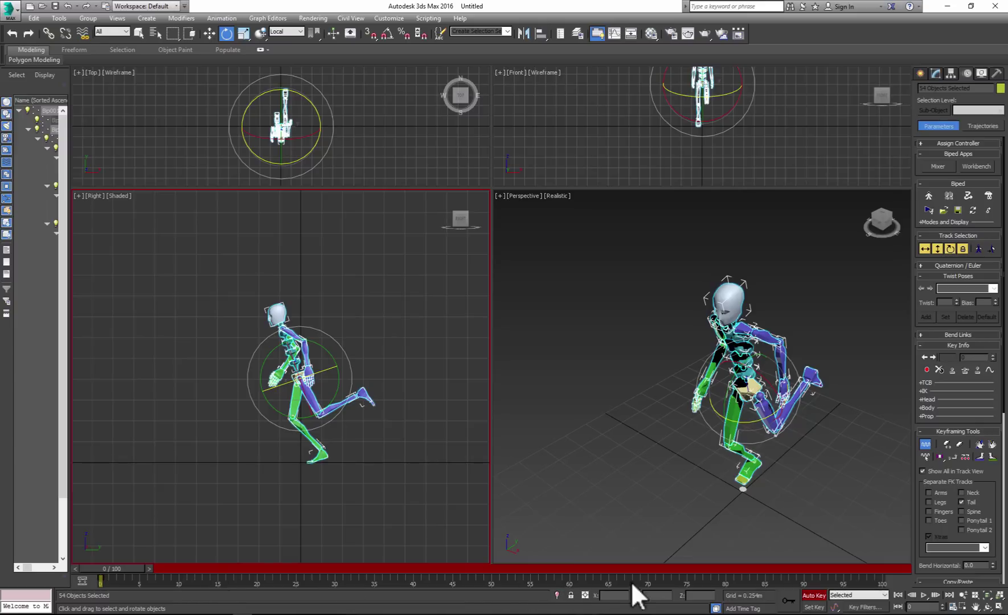
pyautogui.click(951, 606)
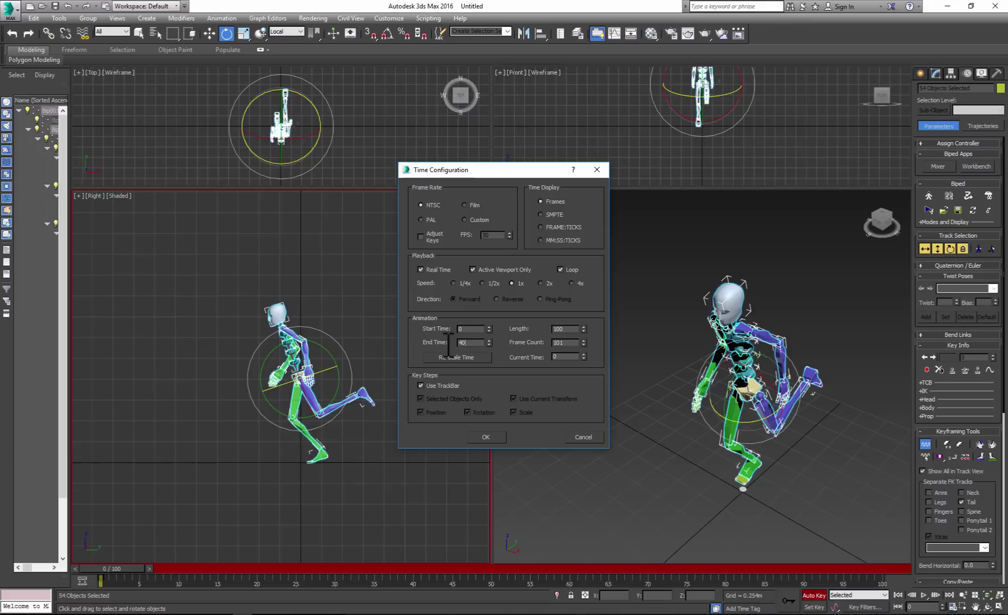
pyautogui.click(484, 436)
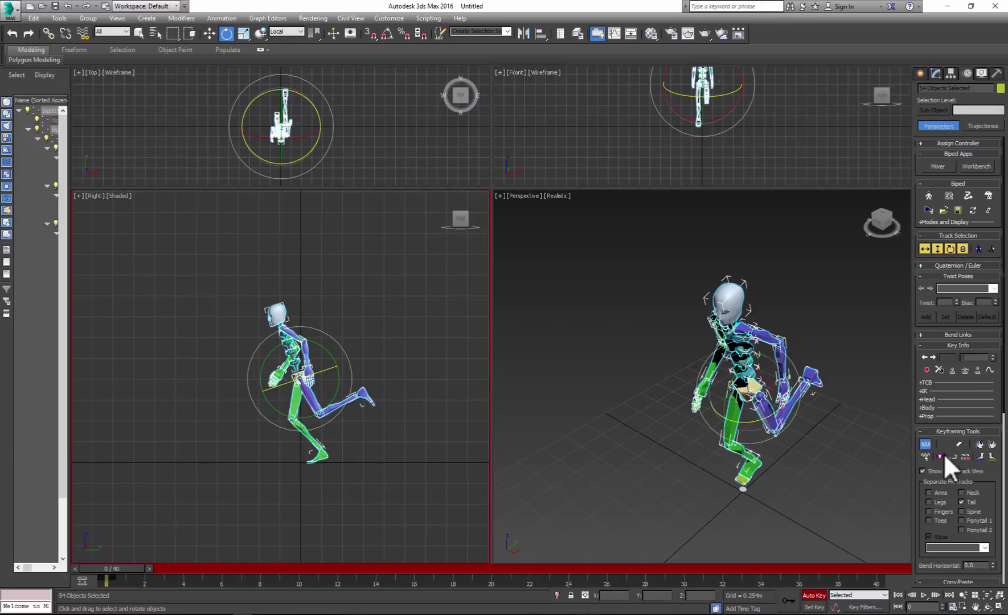
# Copy the run pose as Pose01, paste it at frame 40, and paste it mirrored at frame 20.
pyautogui.moveTo(918, 464); pyautogui.dragTo(929, 283)
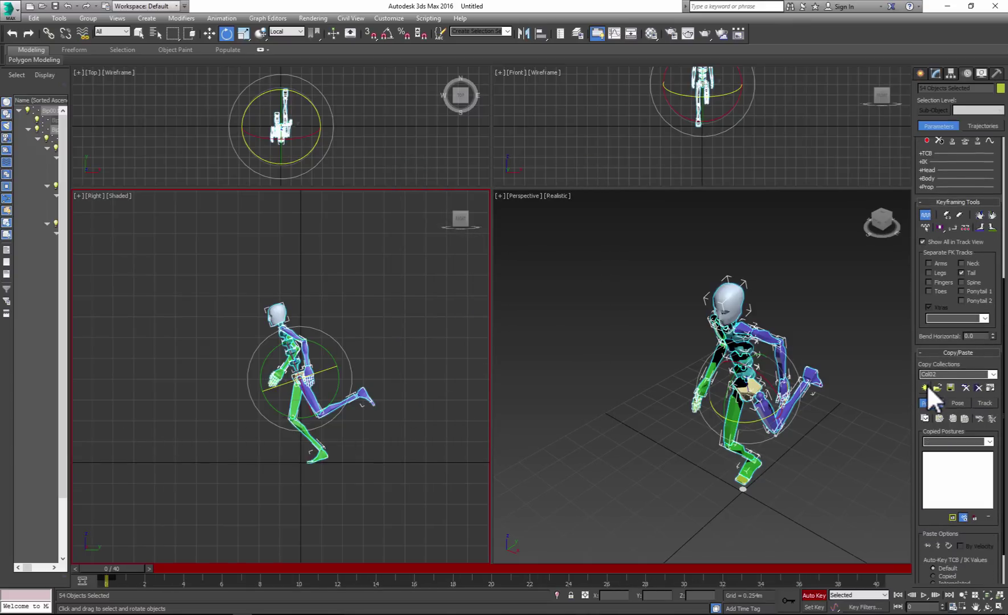
pyautogui.click(925, 418)
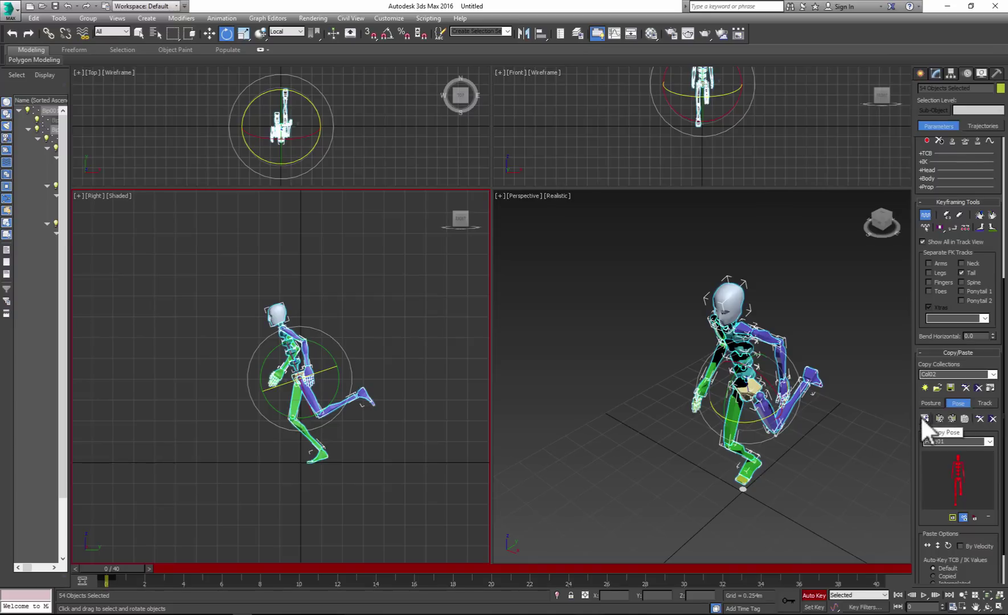
pyautogui.moveTo(112, 569); pyautogui.dragTo(870, 568)
pyautogui.press('e')
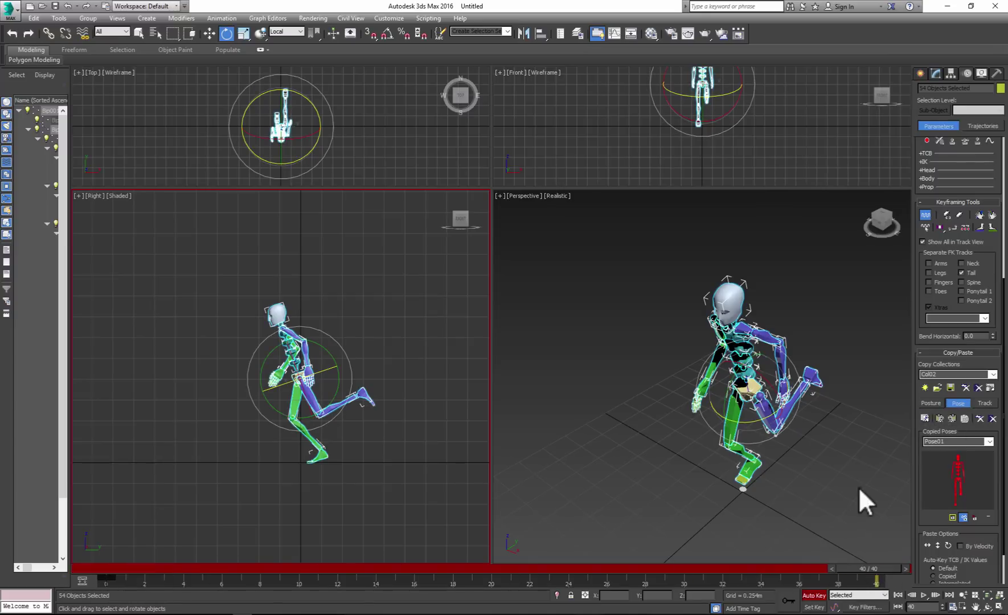
pyautogui.click(939, 418)
pyautogui.moveTo(884, 567); pyautogui.dragTo(506, 568)
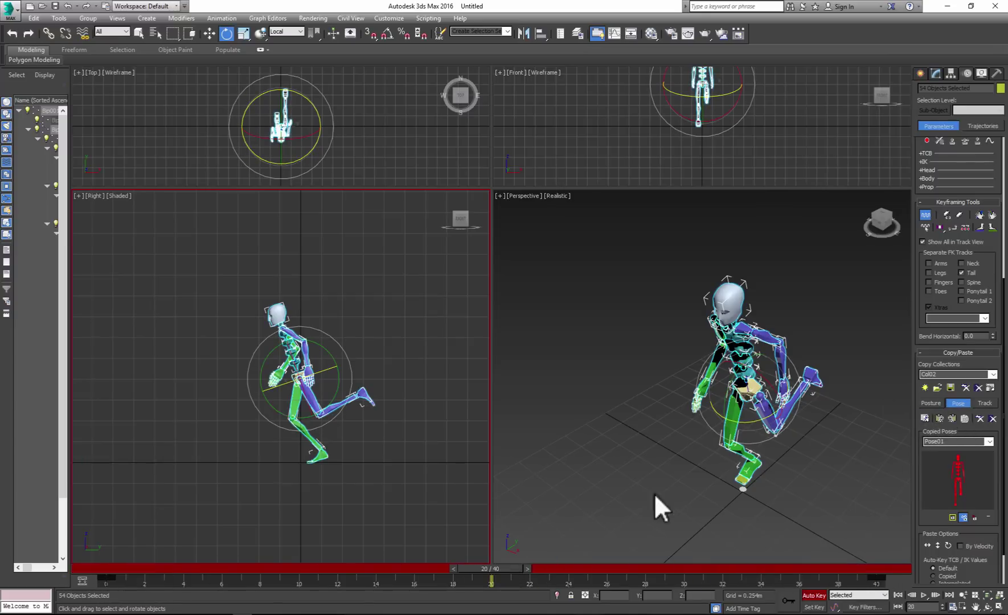
pyautogui.click(951, 419)
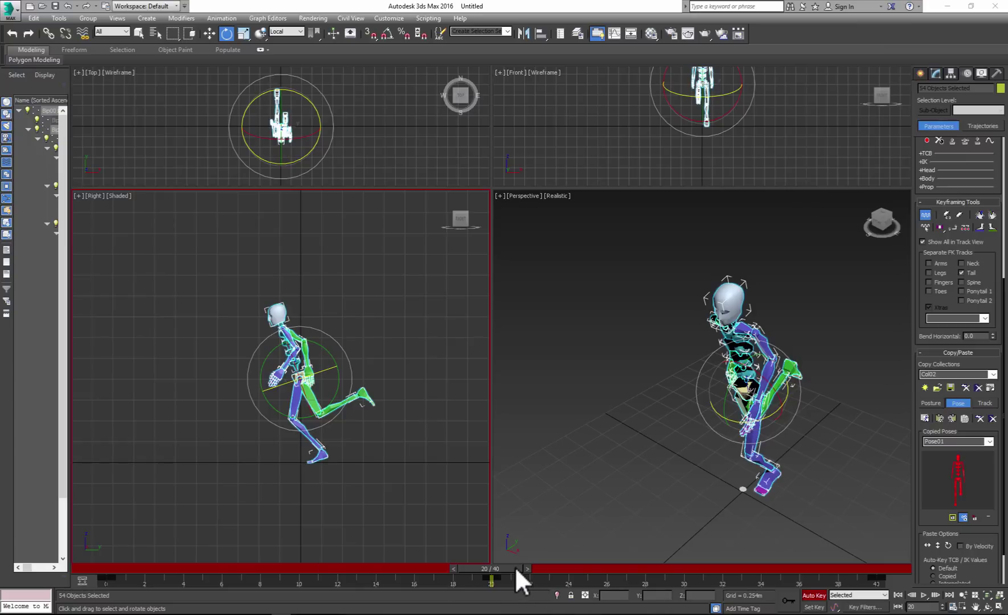
# At frame 10, move the left foot forward, raise the right foot, and bend the right toe.
pyautogui.moveTo(515, 567); pyautogui.dragTo(328, 562)
pyautogui.click(209, 34)
pyautogui.click(347, 438)
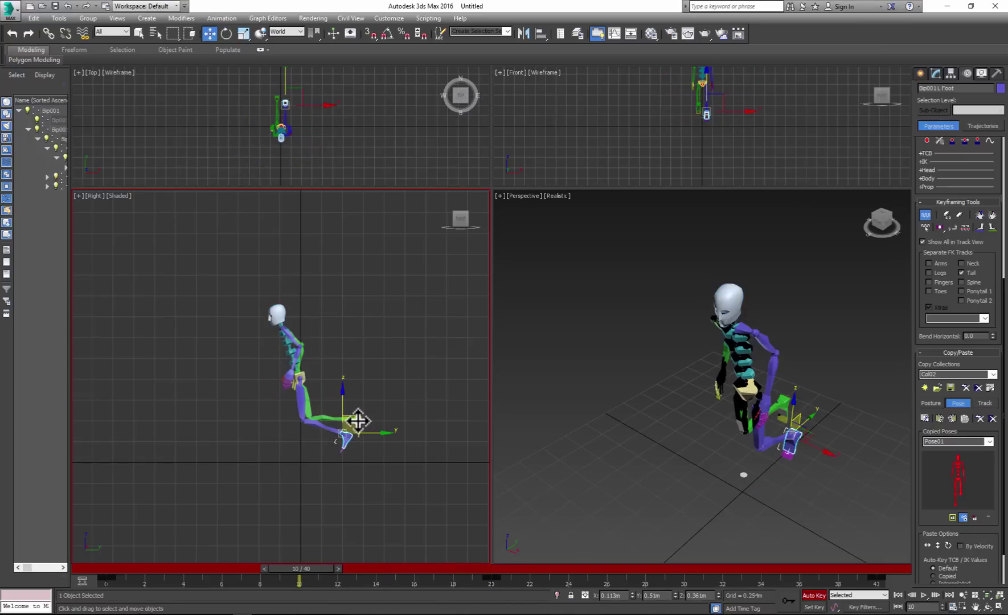
pyautogui.moveTo(357, 419); pyautogui.dragTo(317, 475)
pyautogui.click(226, 33)
pyautogui.click(357, 421)
pyautogui.click(210, 34)
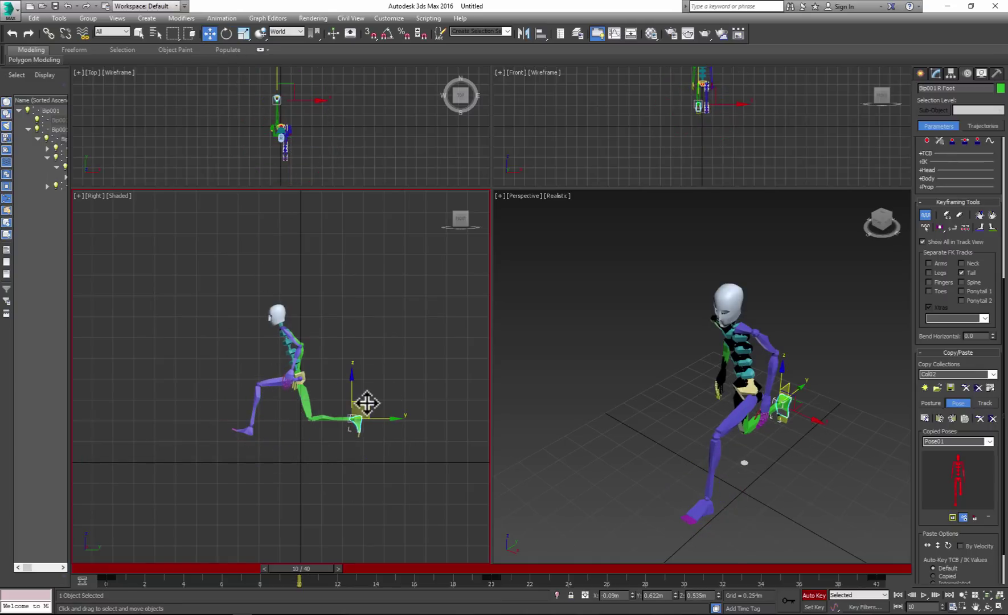
pyautogui.moveTo(365, 403); pyautogui.dragTo(353, 364)
pyautogui.click(226, 34)
pyautogui.click(366, 410)
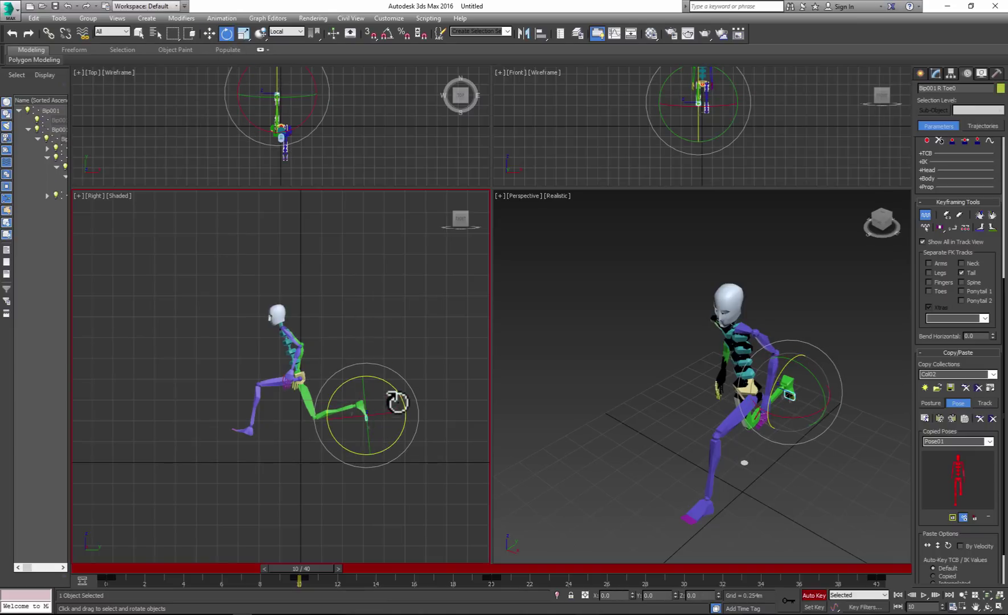
pyautogui.moveTo(398, 399); pyautogui.dragTo(401, 382)
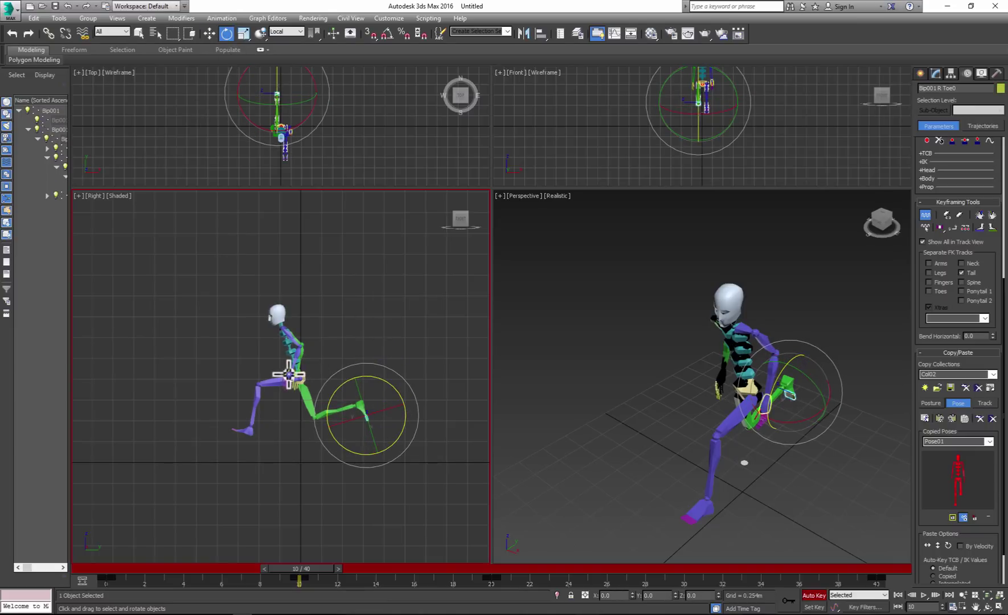
# Bring both hands up and forward and raise the body's centre of mass higher.
pyautogui.click(291, 377)
pyautogui.click(209, 34)
pyautogui.moveTo(293, 367); pyautogui.dragTo(253, 313)
pyautogui.keyDown('alt'); pyautogui.moveTo(706, 404); pyautogui.dragTo(775, 408, button='middle'); pyautogui.keyUp('alt')
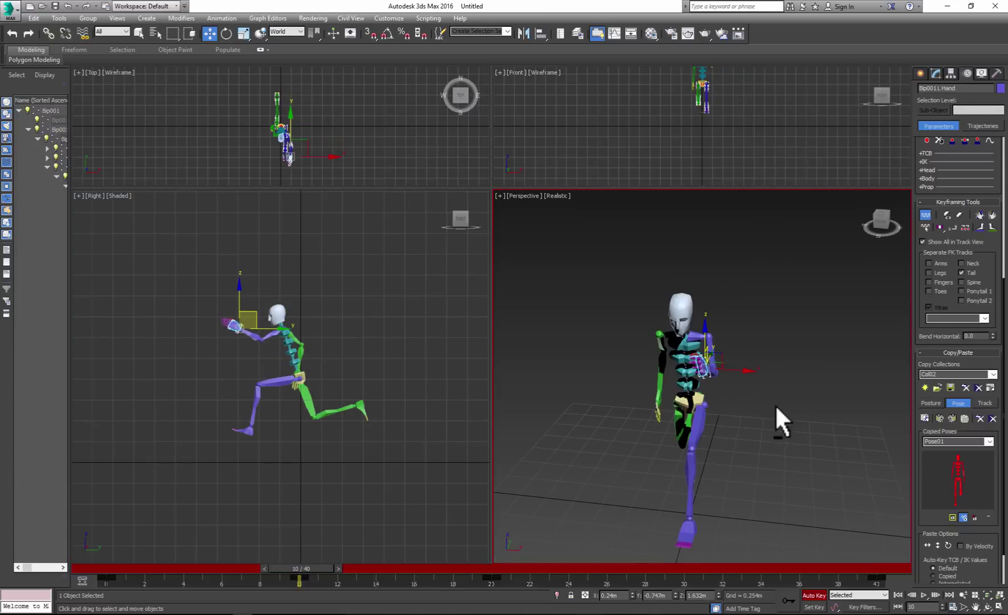
pyautogui.click(660, 398)
pyautogui.moveTo(317, 358); pyautogui.dragTo(340, 331)
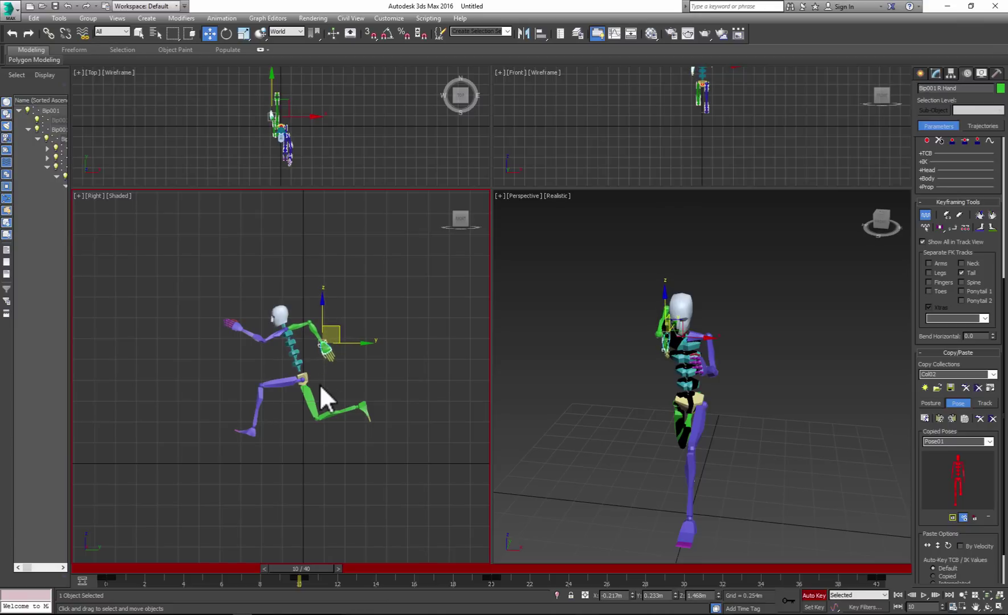
pyautogui.click(306, 378)
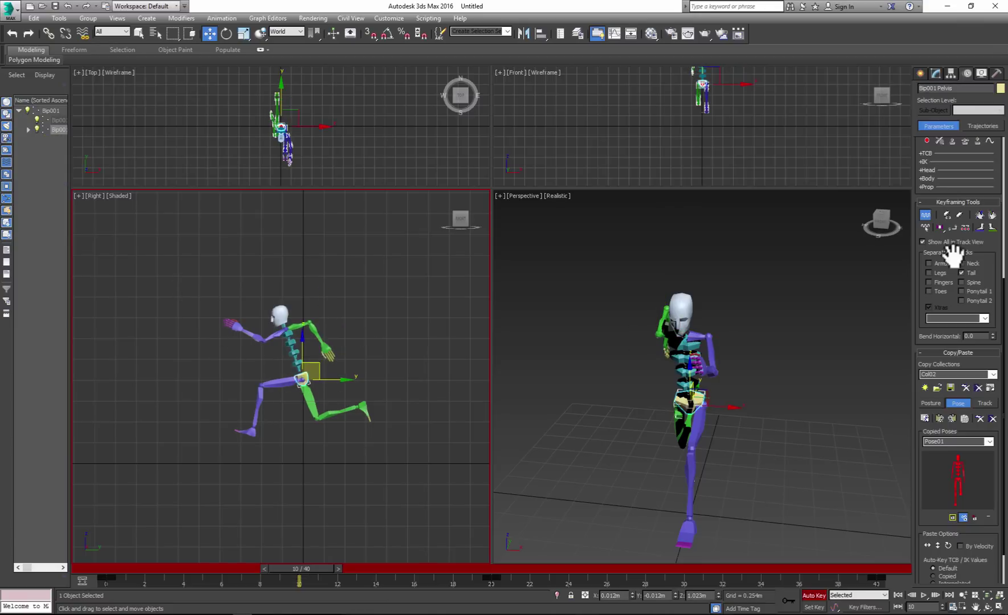
pyautogui.click(925, 146)
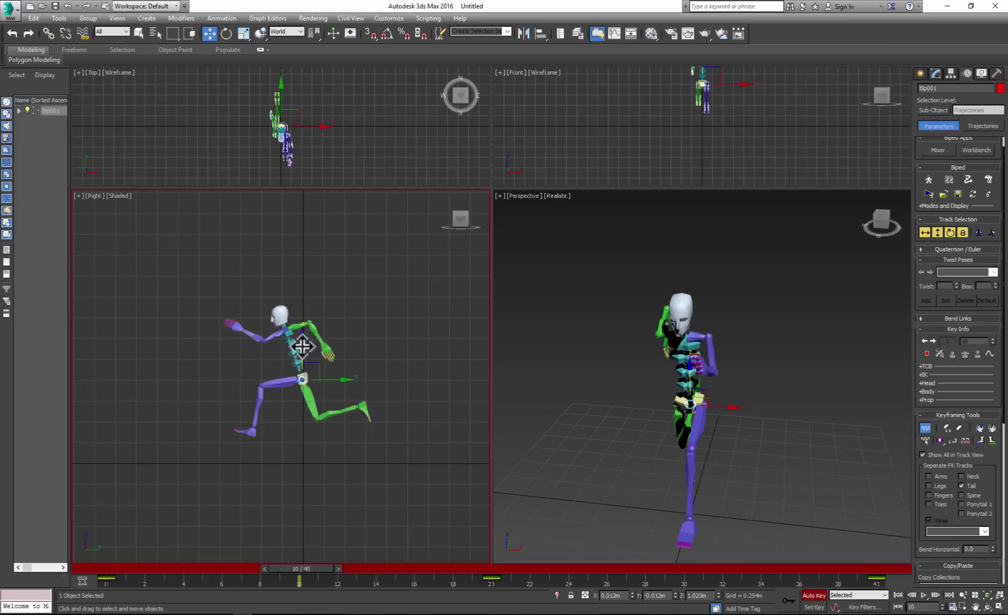
pyautogui.moveTo(305, 339); pyautogui.dragTo(304, 323)
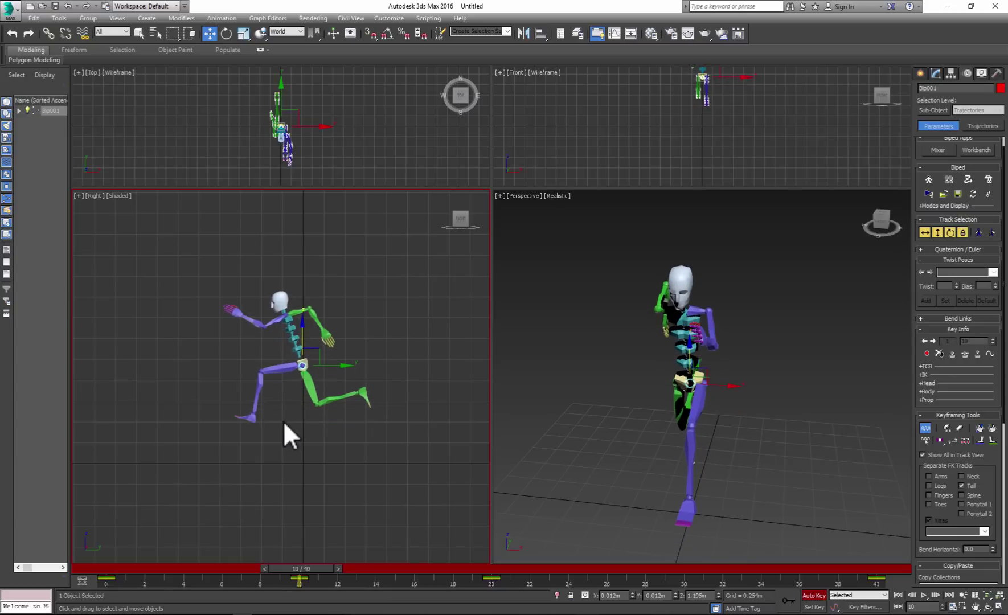
# Copy the frame 10 pose as Pose02 and paste it mirrored at frame 30.
pyautogui.moveTo(391, 441); pyautogui.dragTo(391, 441)
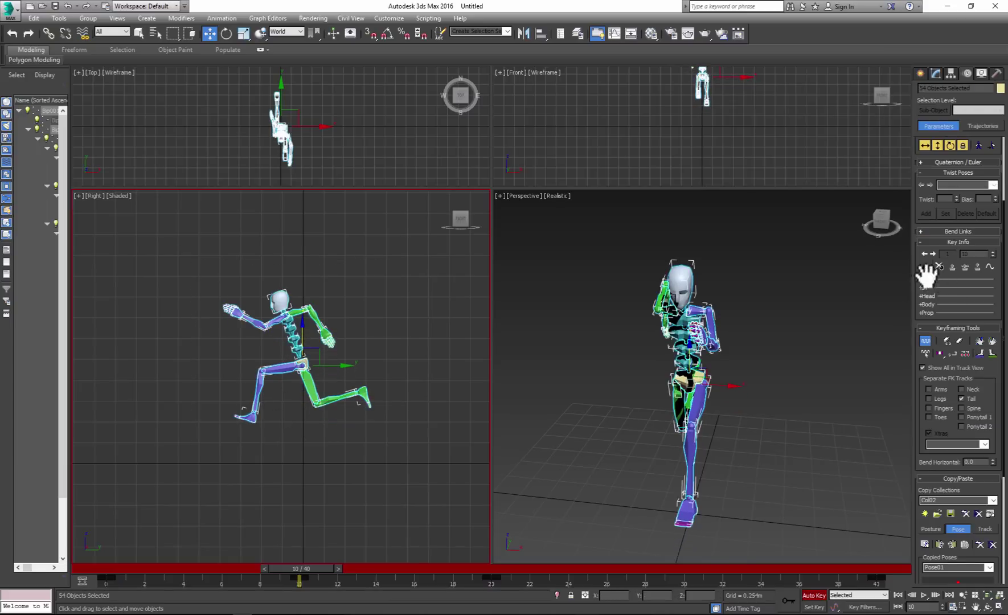
pyautogui.click(923, 545)
pyautogui.moveTo(316, 563); pyautogui.dragTo(690, 562)
pyautogui.press('w')
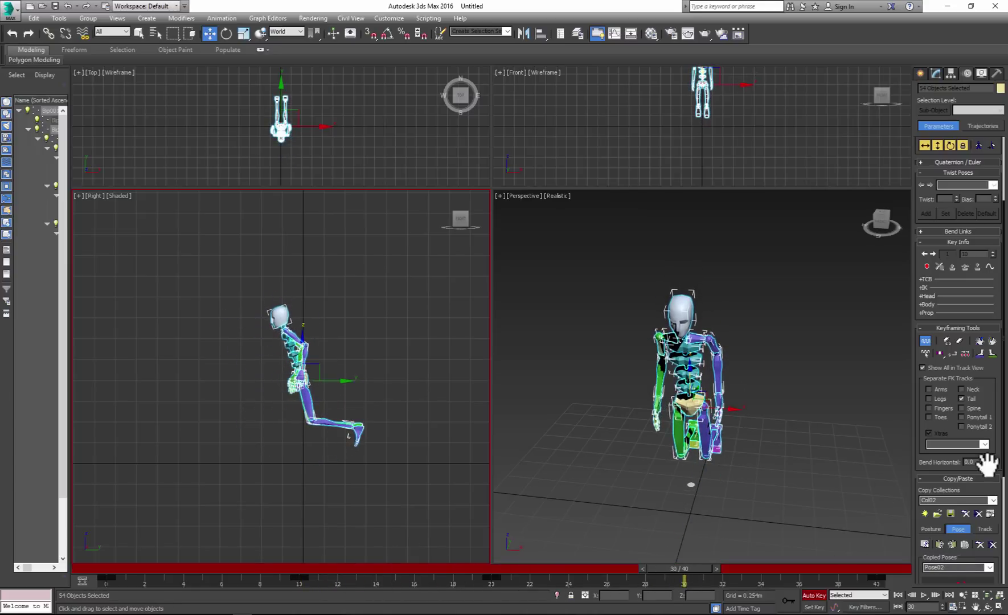
pyautogui.click(951, 542)
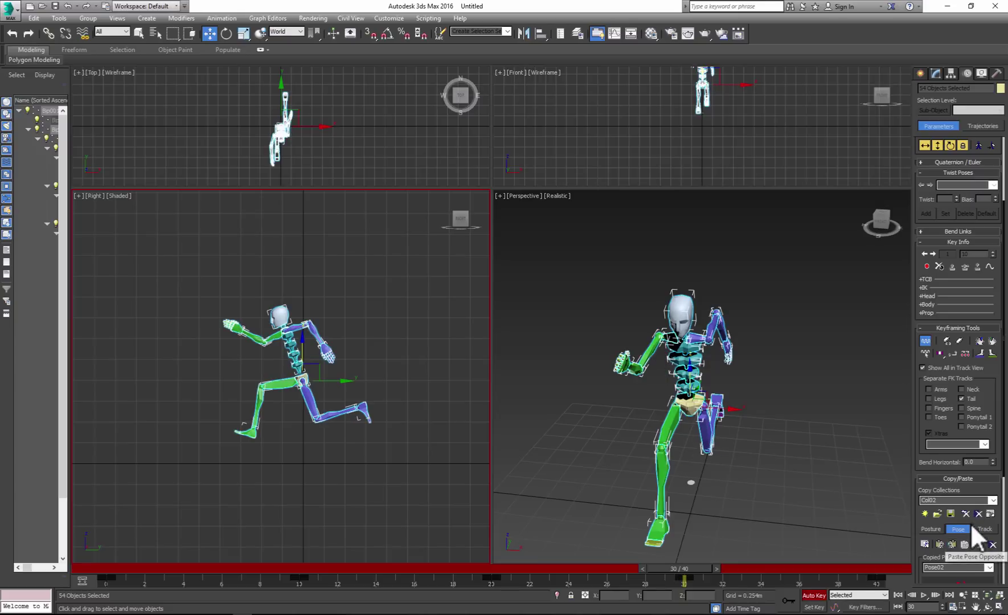
# Play back the 40-frame run cycle, stop it, and select the biped's pelvis.
pyautogui.click(749, 488)
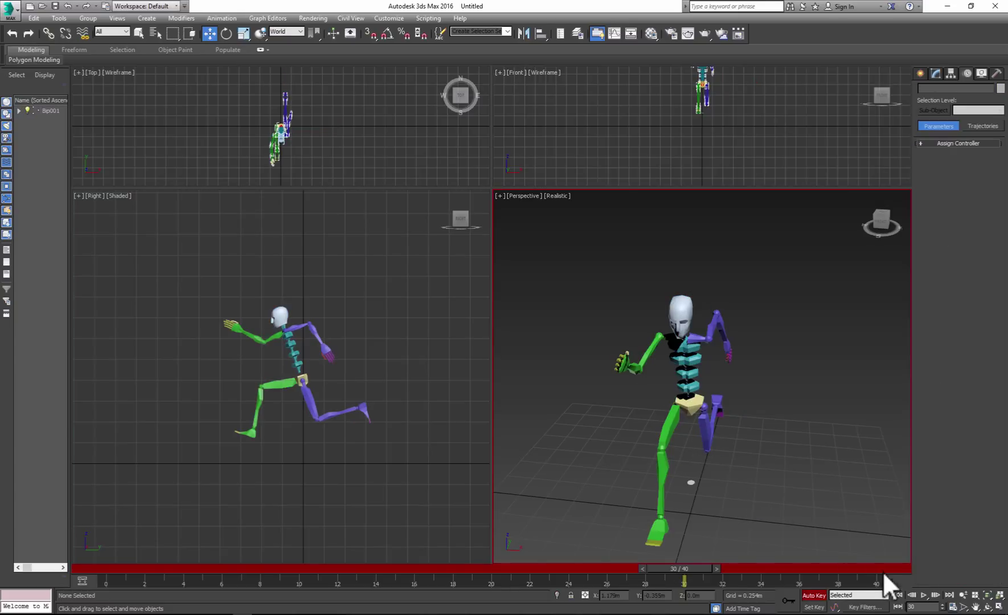
pyautogui.click(924, 596)
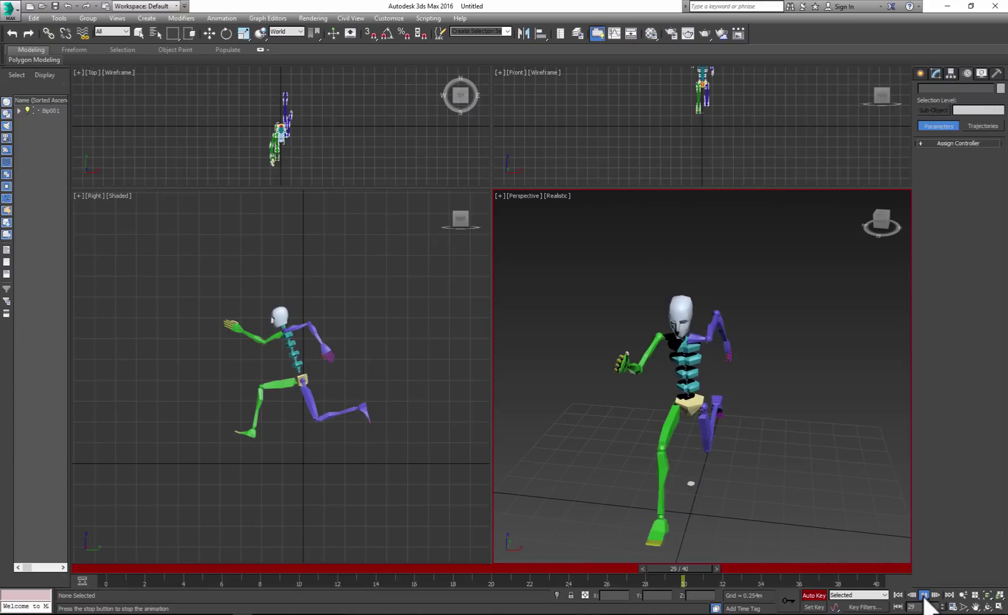
pyautogui.click(924, 595)
pyautogui.press('w')
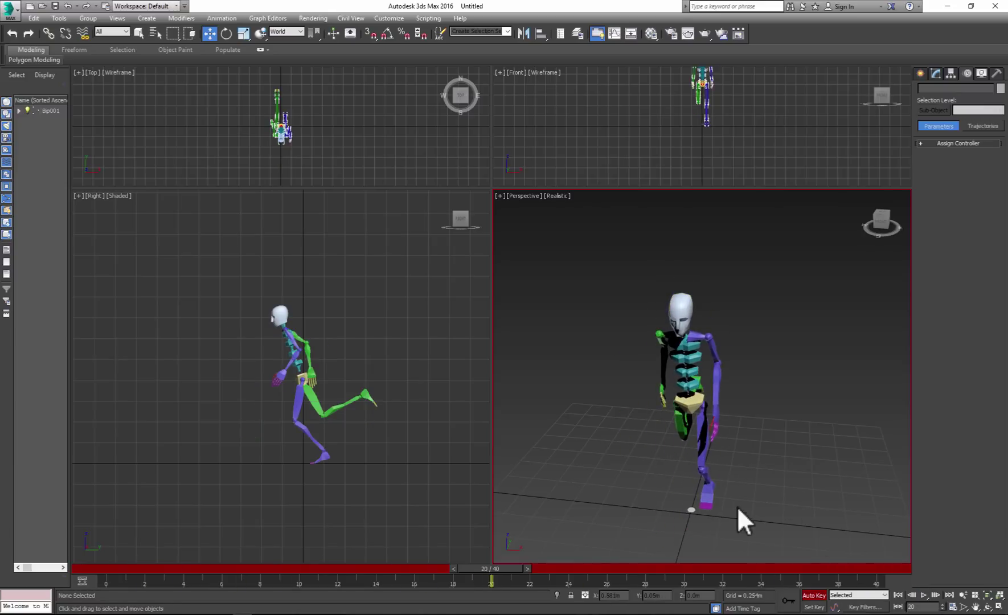
pyautogui.click(690, 402)
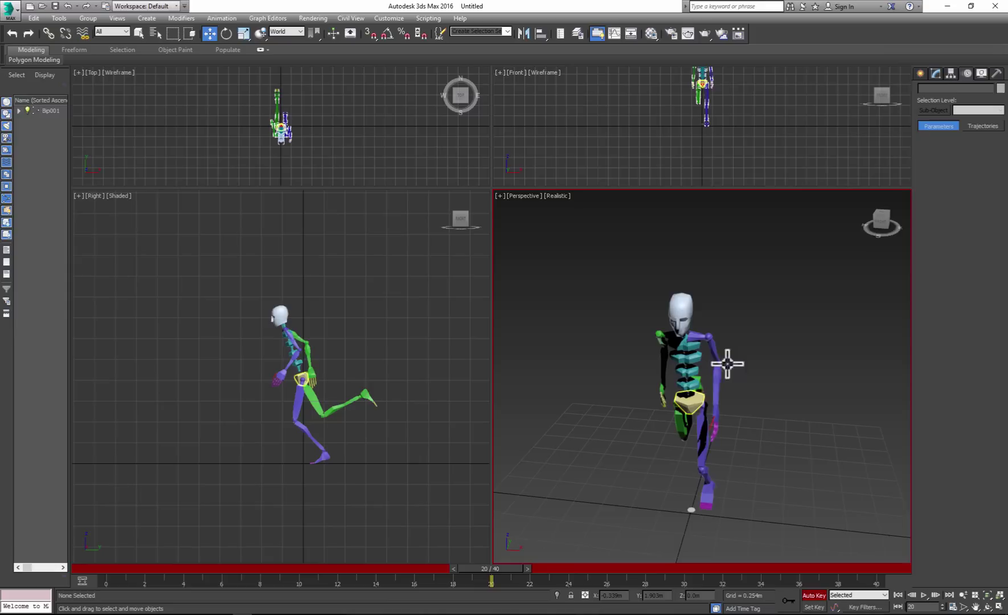
# Select the biped's centre of mass and set its height to 1.195m at frame 30.
pyautogui.click(925, 146)
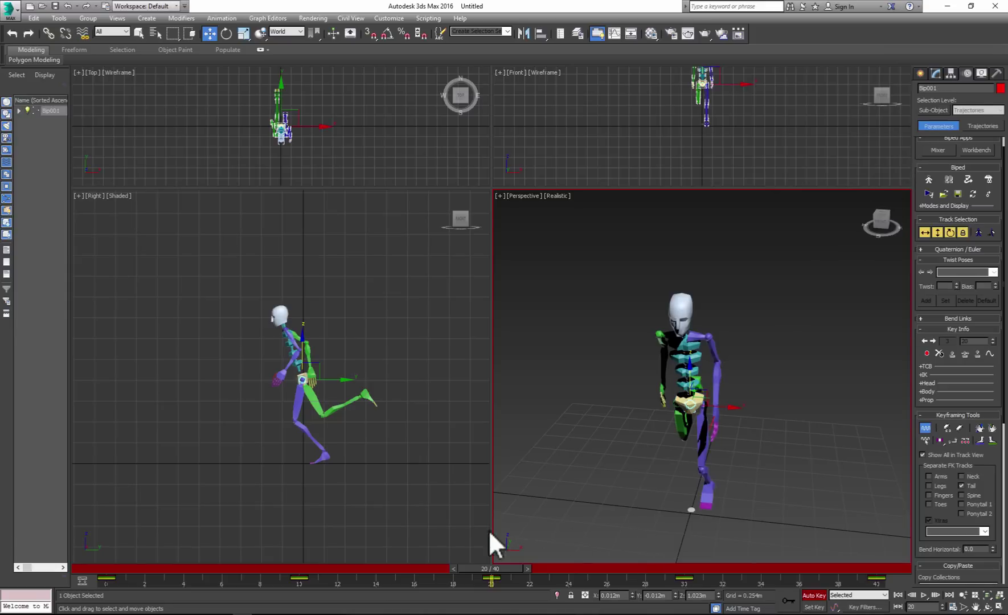
pyautogui.moveTo(488, 566); pyautogui.dragTo(308, 563)
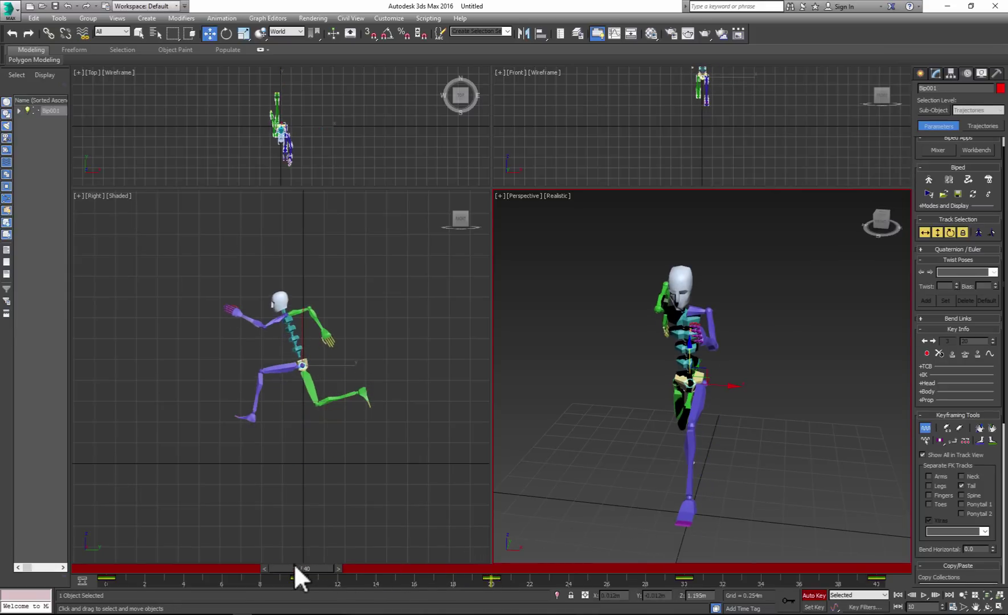
pyautogui.moveTo(294, 564); pyautogui.dragTo(296, 564)
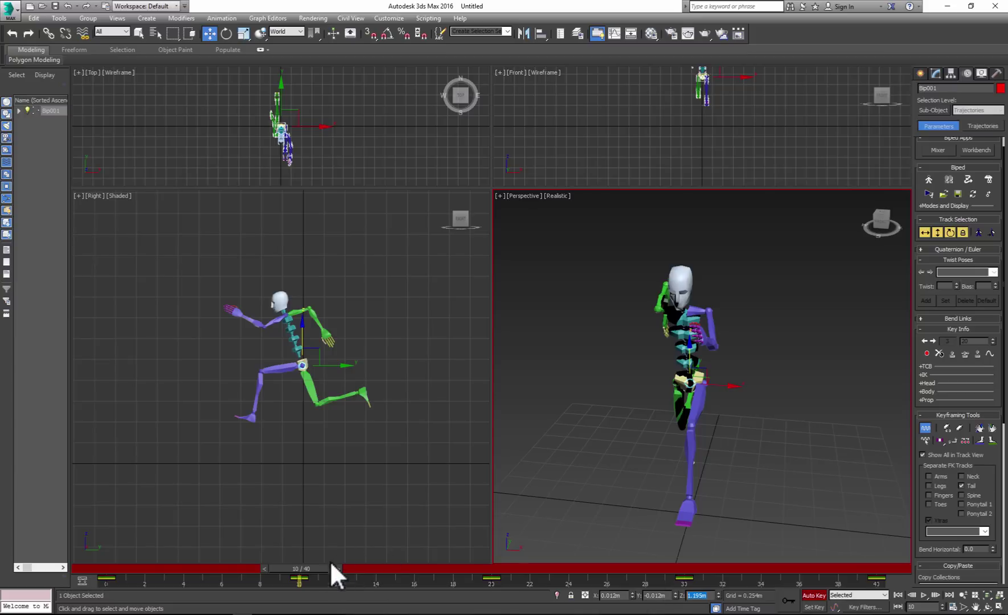
pyautogui.moveTo(325, 567); pyautogui.dragTo(701, 587)
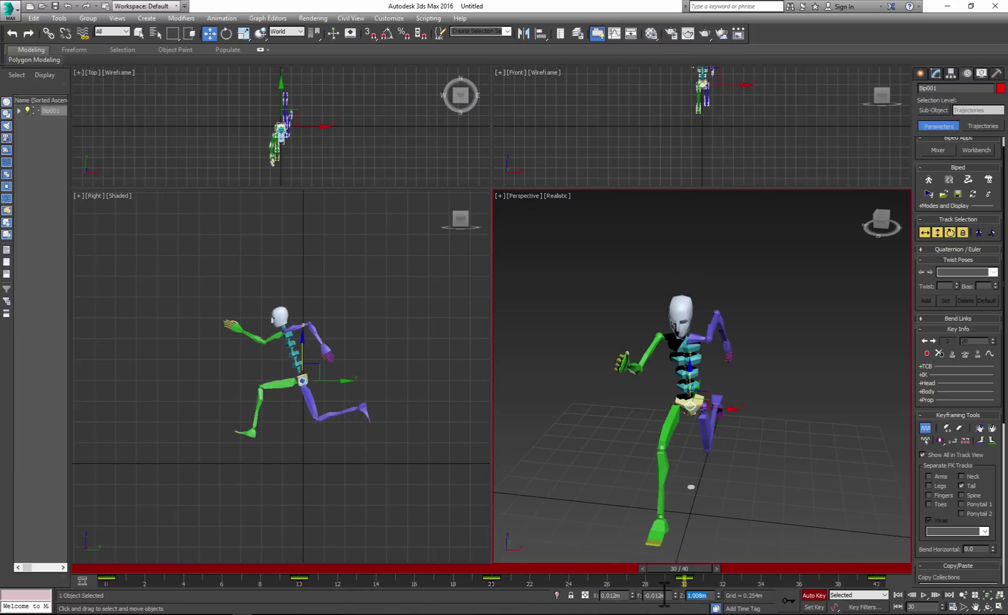
pyautogui.press('Return')
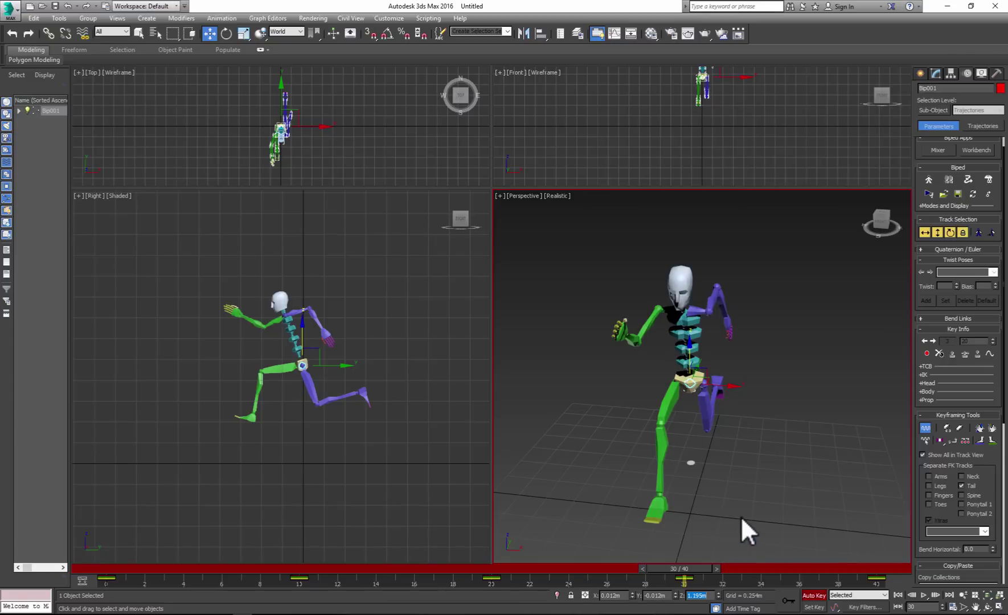
# Play the run cycle while orbiting the view lower, then stop playback.
pyautogui.click(924, 596)
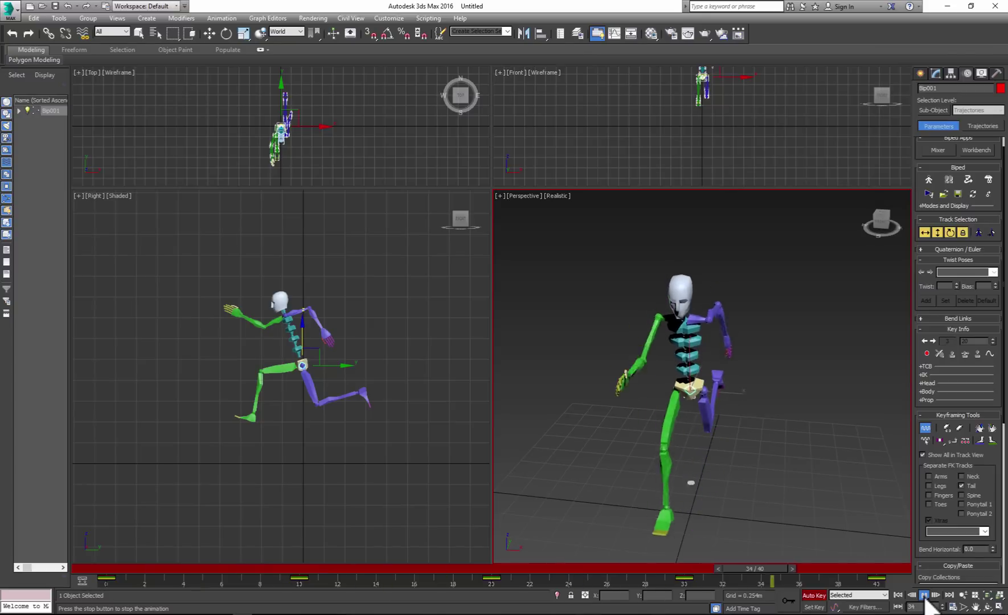
pyautogui.keyDown('alt'); pyautogui.moveTo(742, 466); pyautogui.dragTo(697, 447, button='middle'); pyautogui.keyUp('alt')
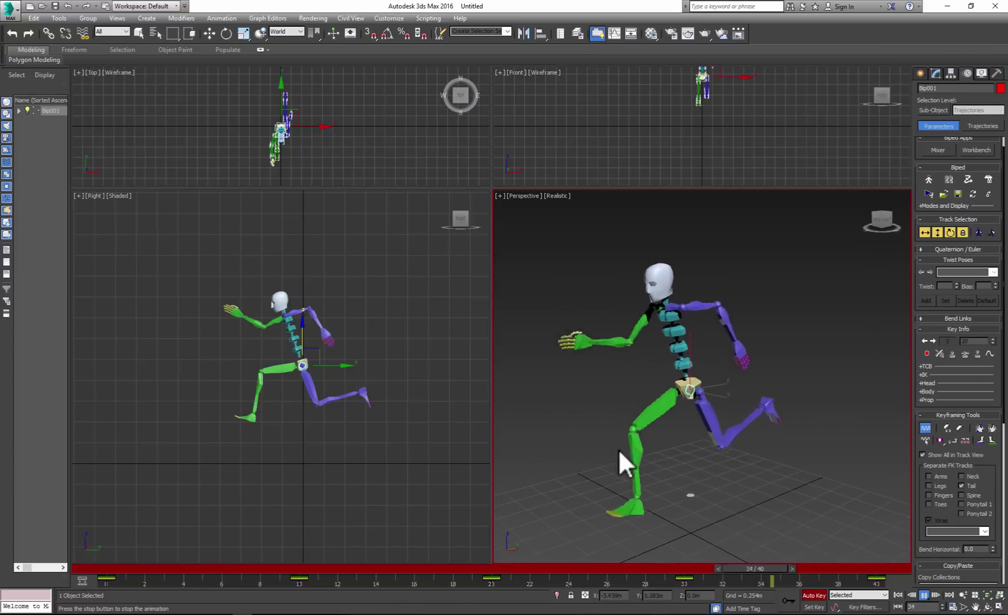
pyautogui.click(924, 595)
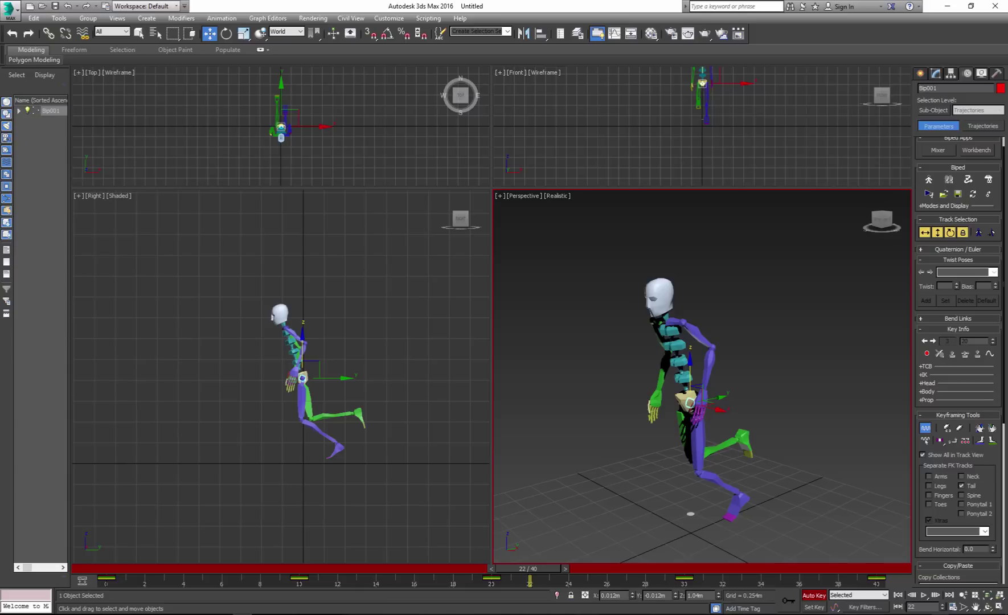
# Re-scale the animation time so the run ends at frame 24 instead of 40.
pyautogui.click(951, 607)
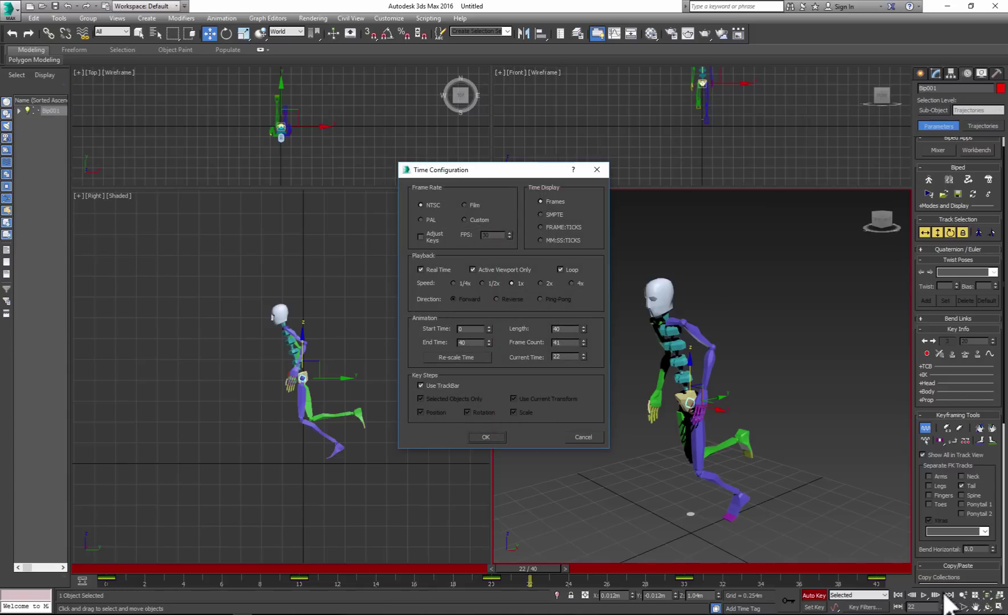
pyautogui.click(469, 356)
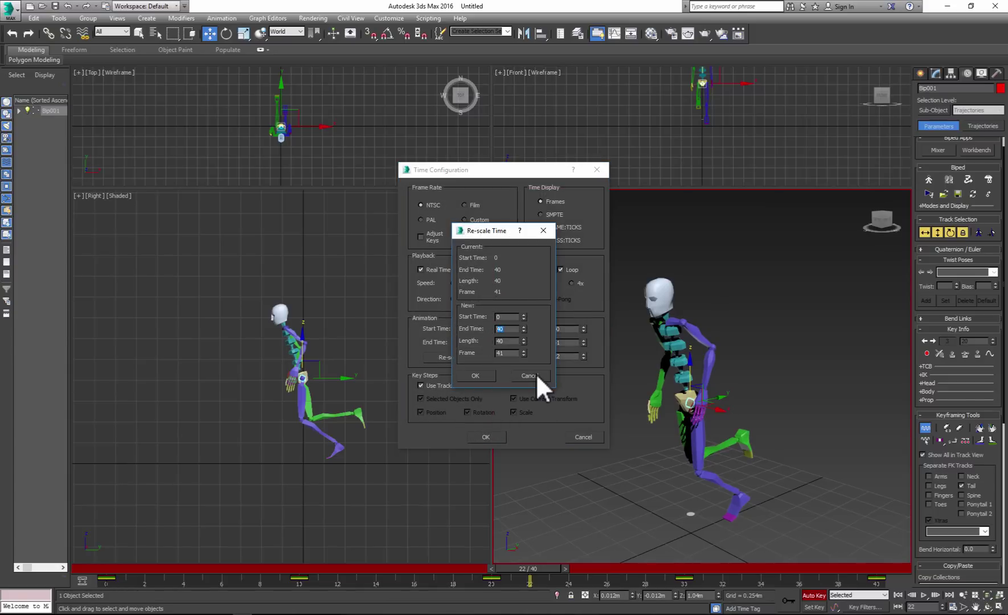
pyautogui.write('2')
pyautogui.click(476, 376)
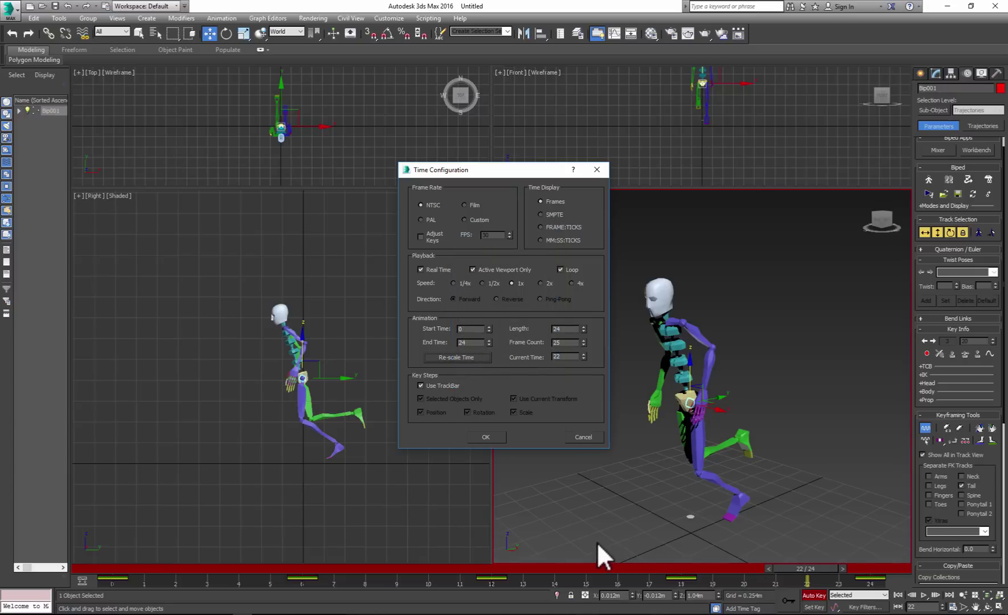
pyautogui.click(485, 438)
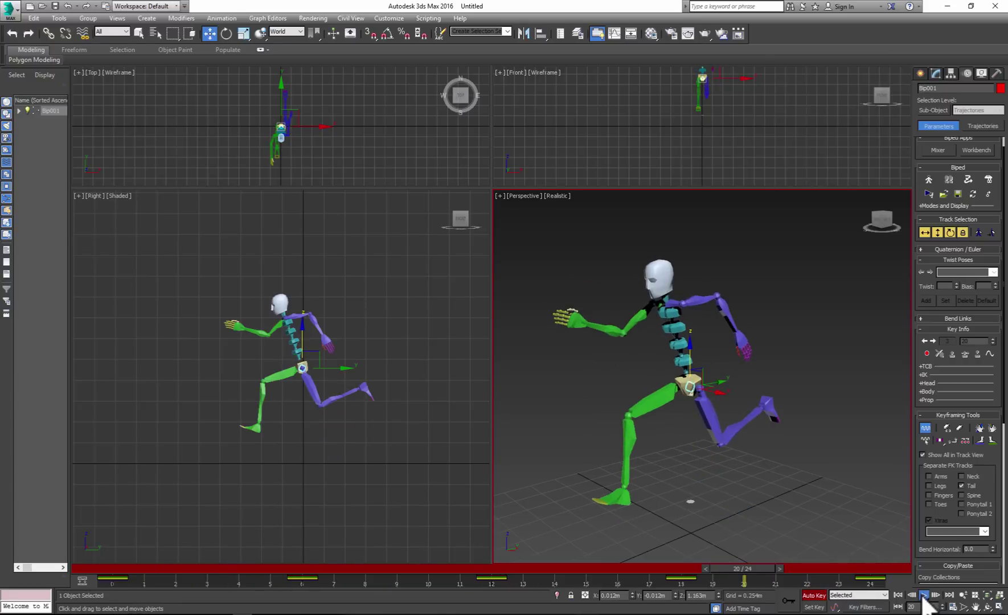
# Stop the rescaled preview, face the biped's front, and select the pelvis at frame 0.
pyautogui.click(925, 596)
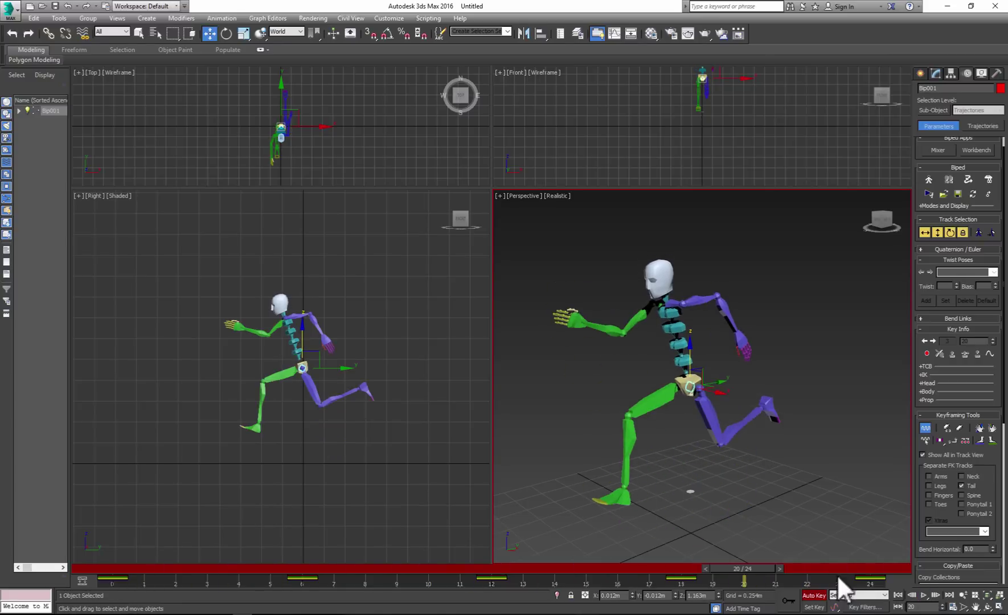
pyautogui.keyDown('alt'); pyautogui.moveTo(706, 468); pyautogui.dragTo(761, 478, button='middle'); pyautogui.keyUp('alt')
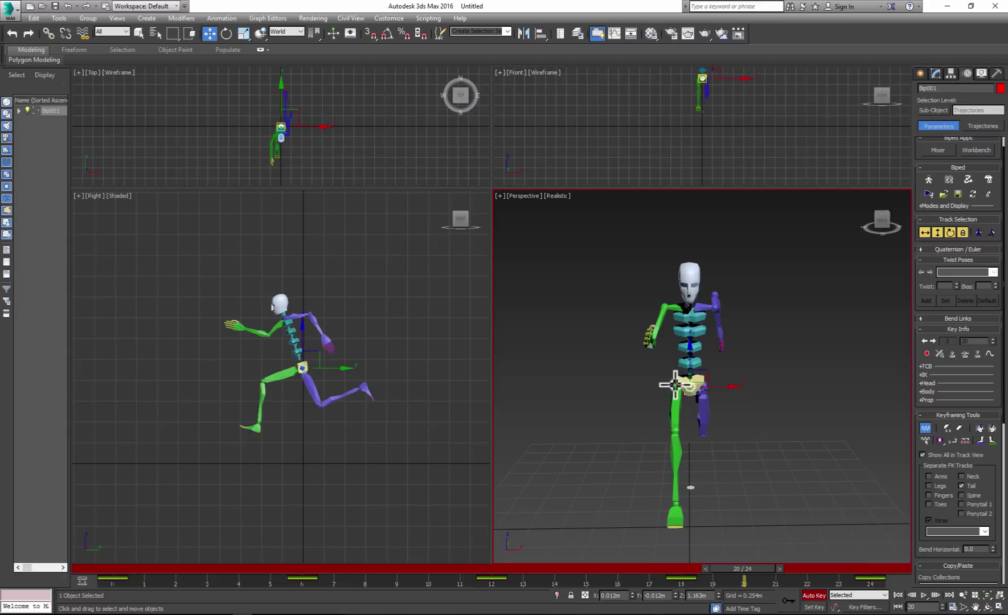
pyautogui.click(675, 385)
pyautogui.press('Home')
# Rotate the pelvis 11.3° on X at frame 0 and copy the whole biped's pose.
pyautogui.press('e')
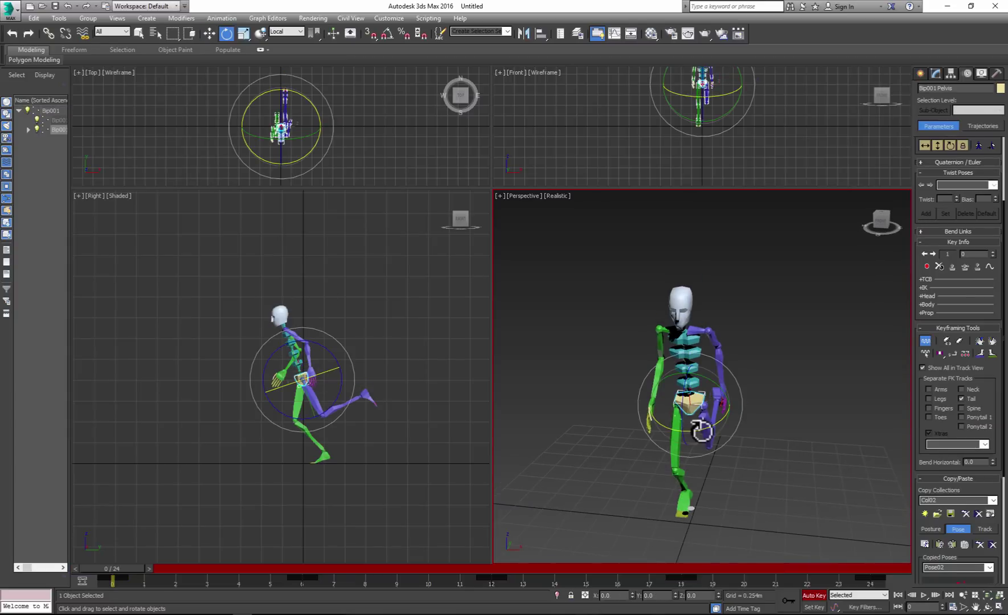
pyautogui.moveTo(702, 431); pyautogui.dragTo(712, 425)
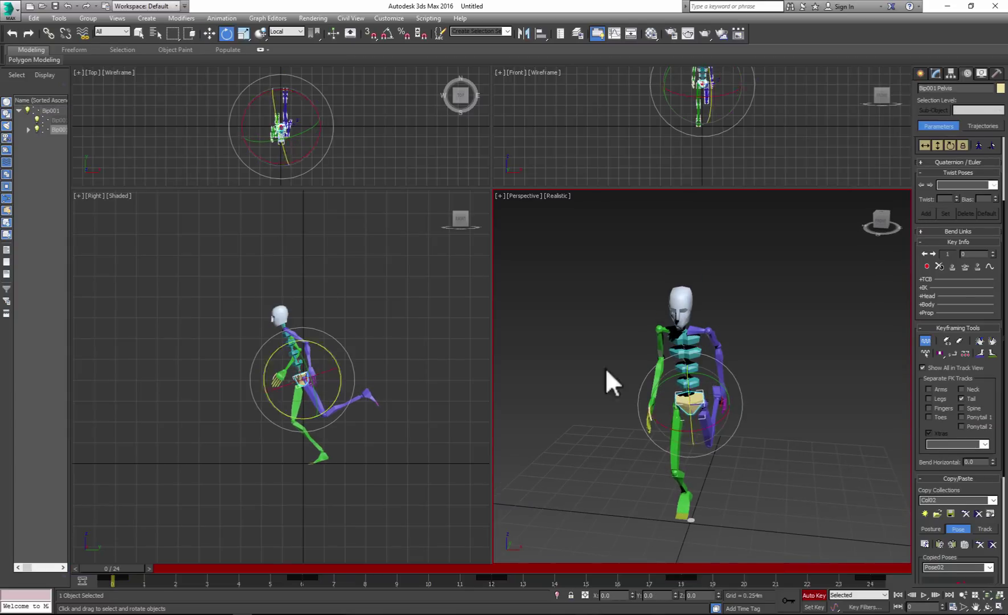
pyautogui.moveTo(243, 278); pyautogui.dragTo(385, 482)
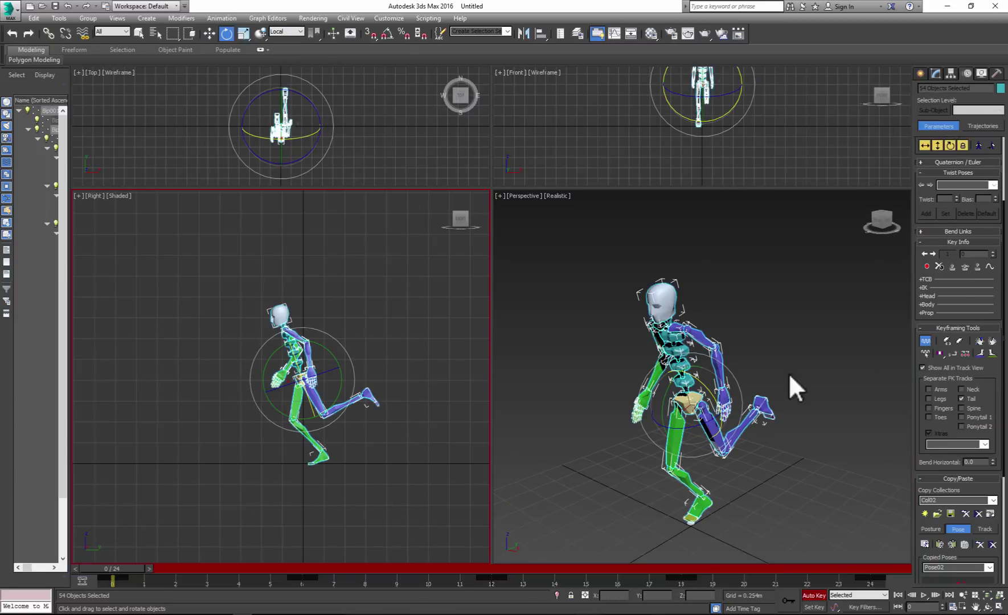
pyautogui.click(925, 542)
# Paste the copied pose mirrored at frame 12 and unchanged at frame 24.
pyautogui.moveTo(127, 565); pyautogui.dragTo(477, 552)
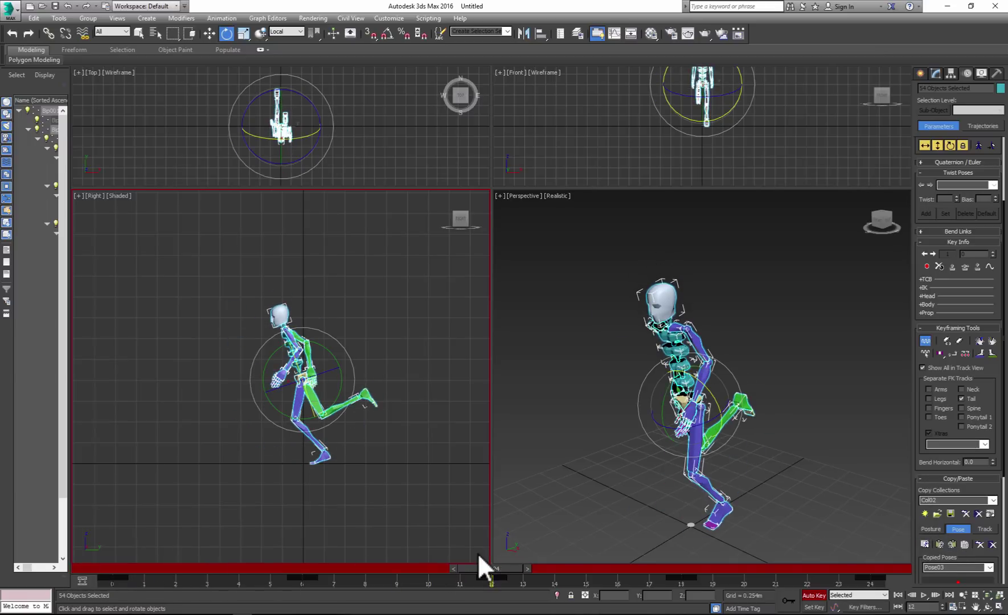
pyautogui.click(951, 543)
pyautogui.moveTo(541, 566); pyautogui.dragTo(883, 562)
pyautogui.press('e')
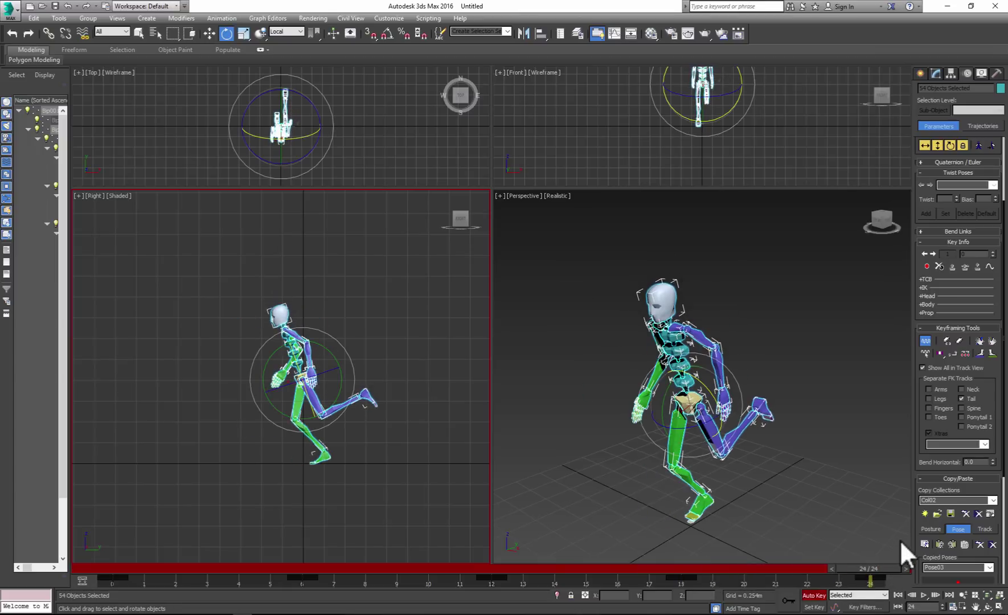
pyautogui.click(938, 541)
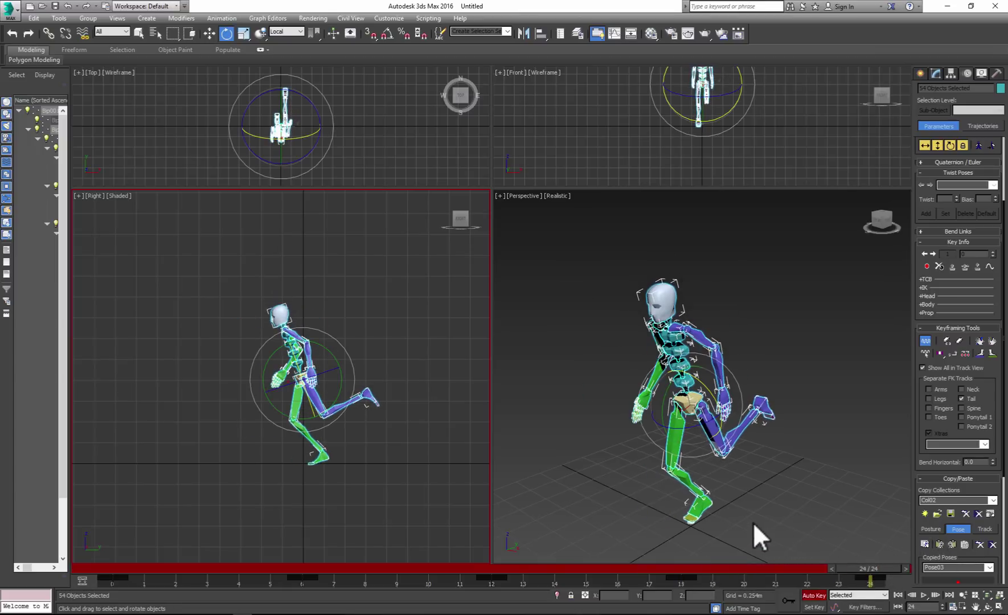
pyautogui.moveTo(882, 567); pyautogui.dragTo(317, 561)
# Maximize the perspective view and rotate the pelvis slightly at frame 6.
pyautogui.middleClick(712, 483)
pyautogui.moveTo(712, 483); pyautogui.dragTo(719, 485, button='middle')
pyautogui.click(603, 442)
pyautogui.hotkey('alt', 'w')
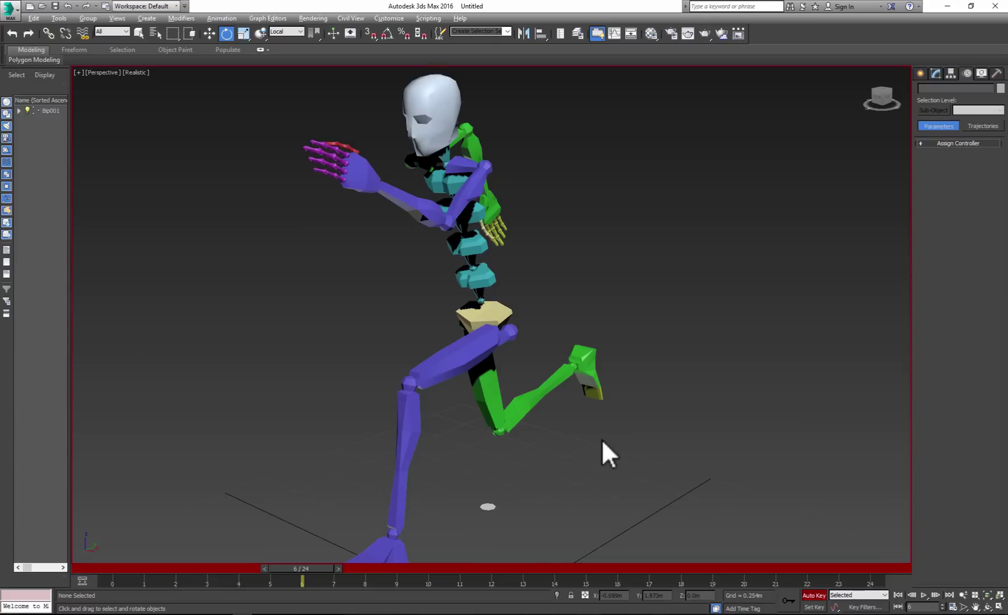
pyautogui.keyDown('alt'); pyautogui.moveTo(602, 441); pyautogui.dragTo(680, 454, button='middle'); pyautogui.keyUp('alt')
pyautogui.click(615, 313)
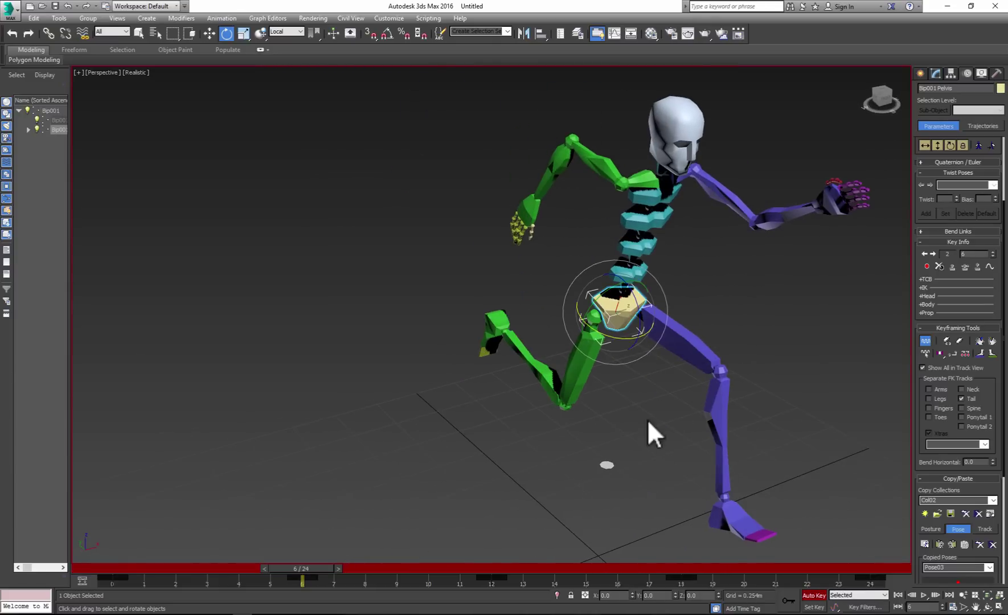
pyautogui.moveTo(620, 340); pyautogui.dragTo(622, 341)
pyautogui.moveTo(687, 357)
pyautogui.keyDown('alt'); pyautogui.mouseDown(button='middle')
pyautogui.moveTo(658, 360)
pyautogui.moveTo(679, 359)
pyautogui.mouseUp(button='middle'); pyautogui.keyUp('alt')
# Select the four spine links and twist them to swing the arms.
pyautogui.click(621, 274)
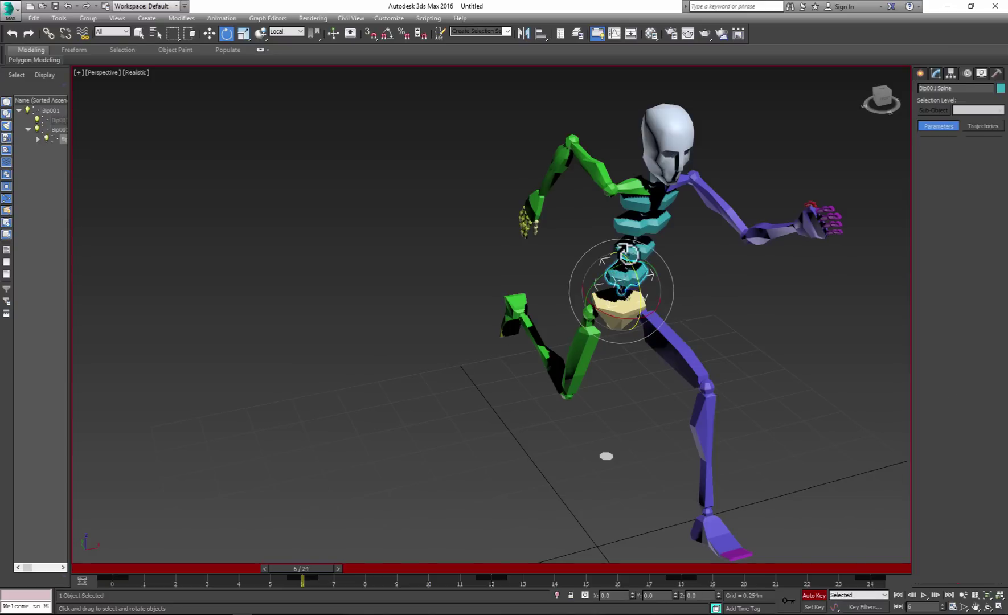
pyautogui.keyDown('ctrl'); pyautogui.click(635, 247); pyautogui.keyUp('ctrl')
pyautogui.keyDown('ctrl'); pyautogui.click(643, 213); pyautogui.keyUp('ctrl')
pyautogui.keyDown('ctrl'); pyautogui.click(644, 201); pyautogui.keyUp('ctrl')
pyautogui.moveTo(633, 321); pyautogui.dragTo(622, 318)
pyautogui.keyDown('alt'); pyautogui.moveTo(703, 342); pyautogui.dragTo(602, 401, button='middle'); pyautogui.keyUp('alt')
# Copy the whole biped's frame 6 pose and move to frame 18.
pyautogui.scroll(-3, 620, 339)
pyautogui.moveTo(351, 181); pyautogui.dragTo(779, 522)
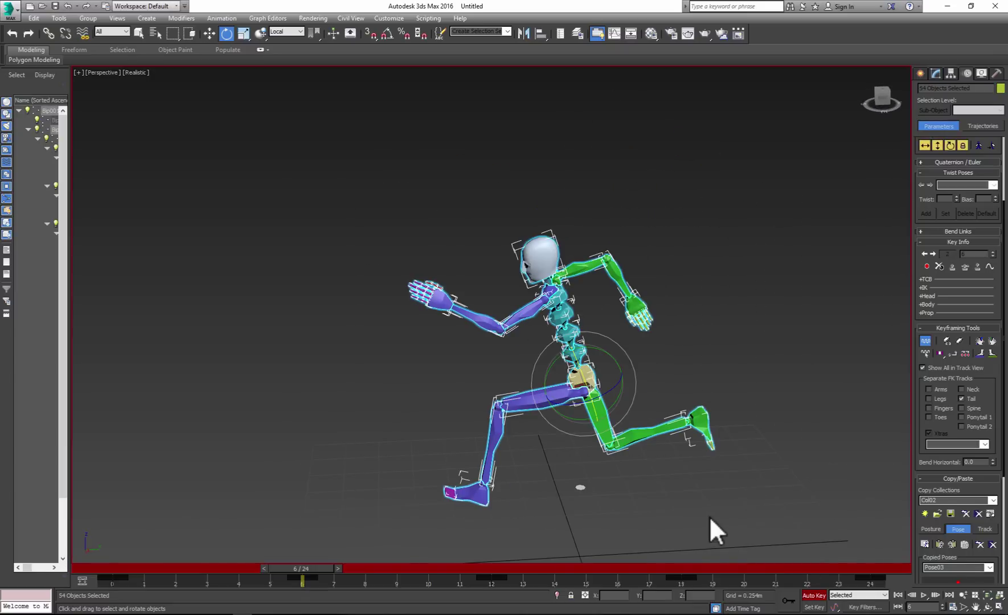
pyautogui.click(924, 544)
pyautogui.moveTo(347, 566); pyautogui.dragTo(666, 565)
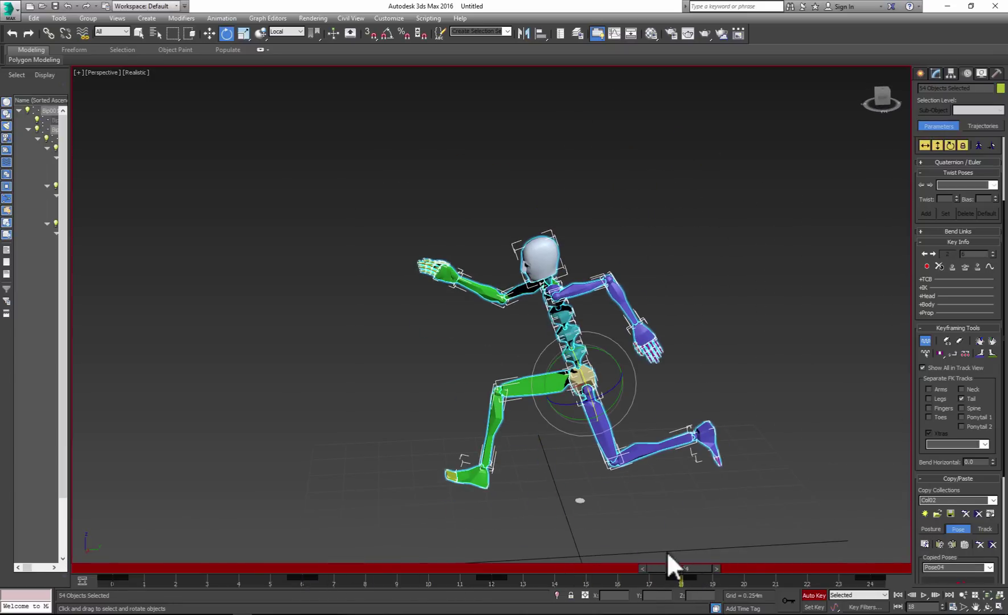
# Paste the mirrored stride onto frame 18 and restore the four-viewport layout.
pyautogui.click(954, 543)
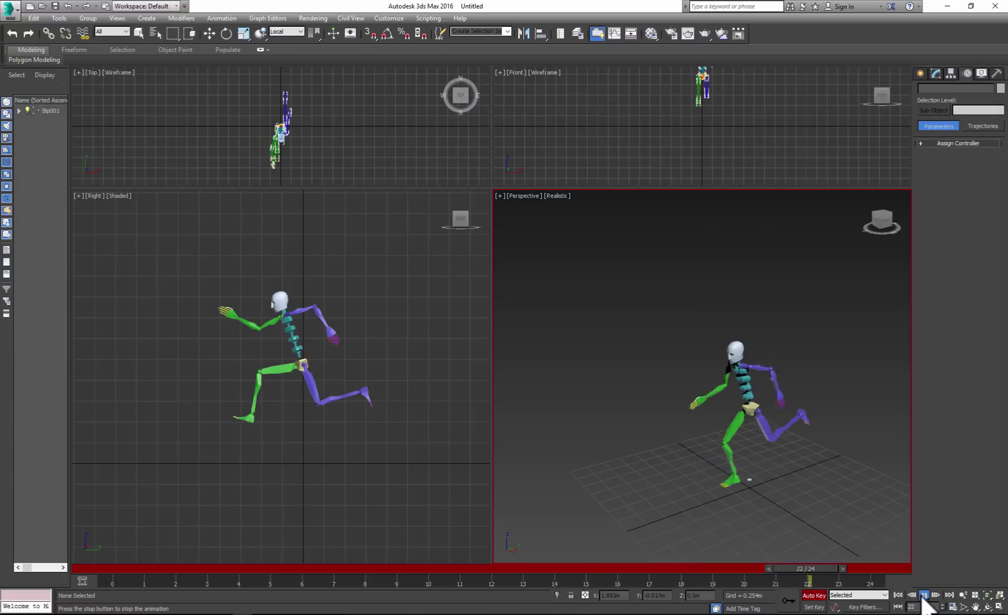
pyautogui.hotkey('alt', 'w')
pyautogui.hotkey('ctrl', 'd')
# Play the run cycle, stop at frame 5, and select the whole biped.
pyautogui.click(924, 594)
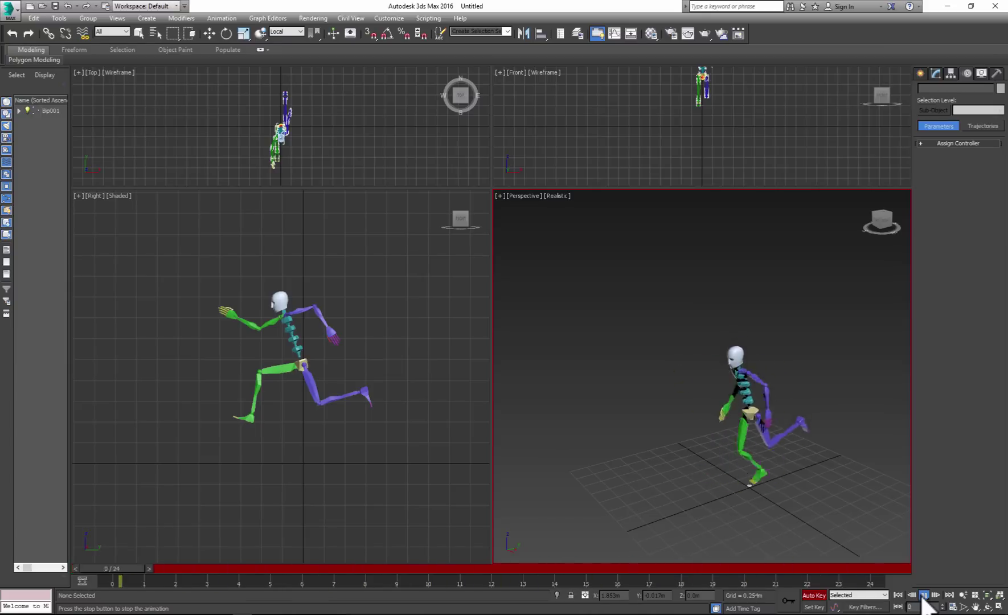
pyautogui.click(923, 595)
pyautogui.press('e')
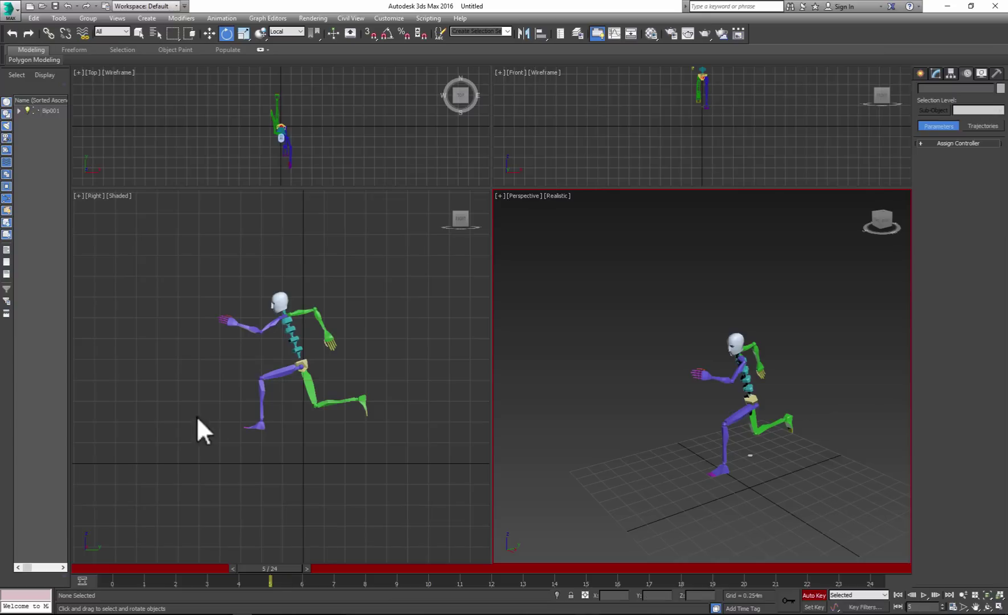
pyautogui.moveTo(206, 267); pyautogui.dragTo(383, 460)
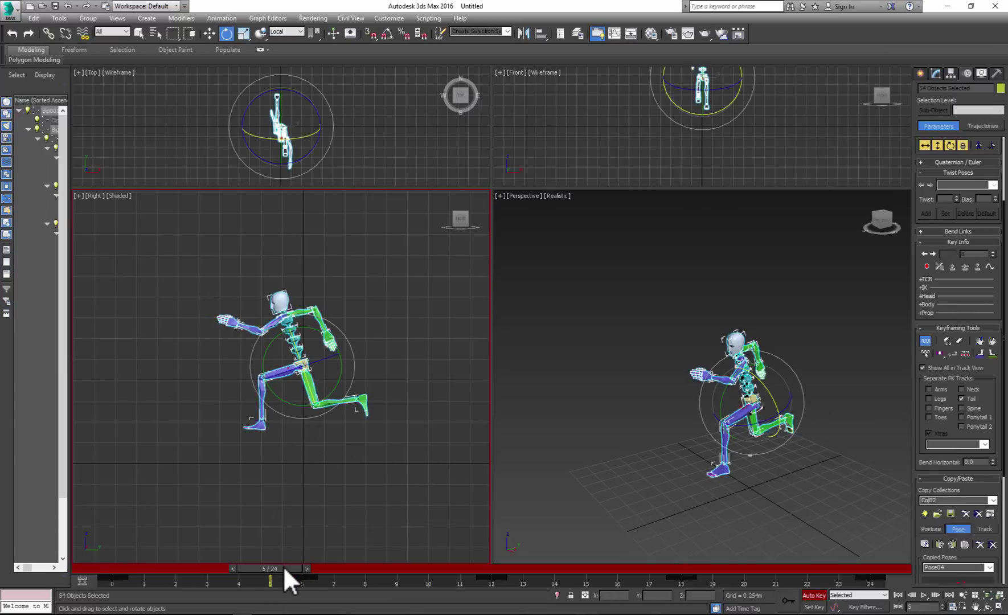
# At frame 0, tilt the spine chain back and the upper spine forward.
pyautogui.moveTo(282, 566); pyautogui.dragTo(124, 567)
pyautogui.click(122, 541)
pyautogui.click(304, 347)
pyautogui.keyDown('ctrl'); pyautogui.click(304, 348); pyautogui.keyUp('ctrl')
pyautogui.keyDown('ctrl'); pyautogui.click(299, 335); pyautogui.keyUp('ctrl')
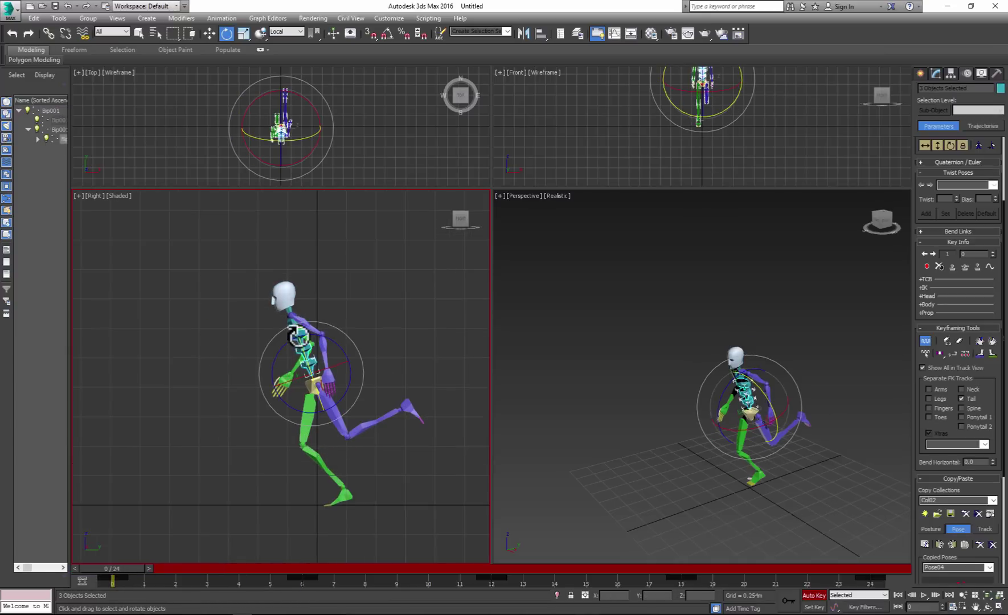
pyautogui.keyDown('ctrl'); pyautogui.click(295, 324); pyautogui.keyUp('ctrl')
pyautogui.moveTo(339, 347); pyautogui.dragTo(315, 311)
pyautogui.click(239, 359)
pyautogui.click(296, 336)
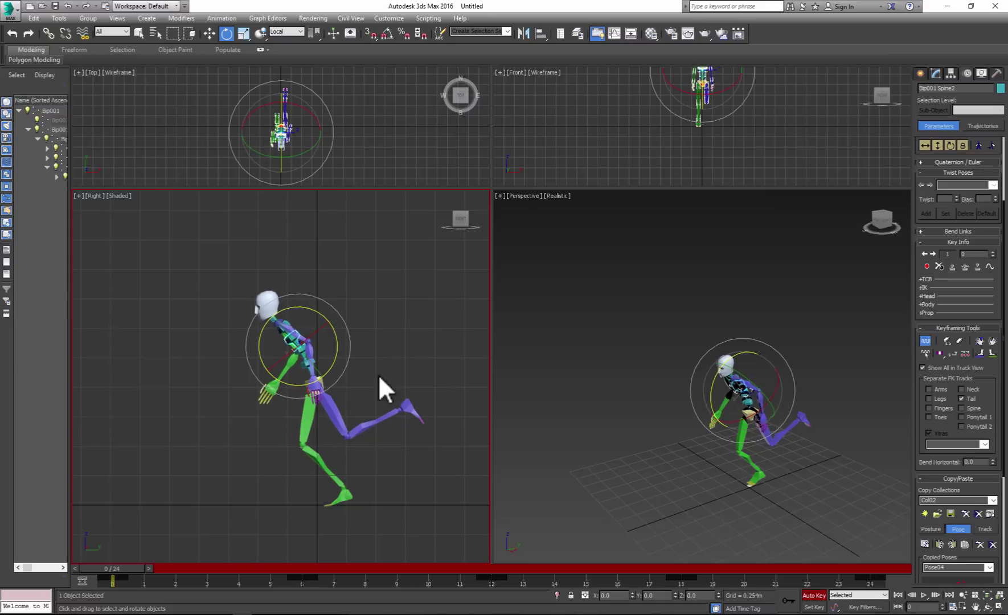
# Move the left hand up and forward.
pyautogui.click(313, 381)
pyautogui.press('w')
pyautogui.moveTo(331, 363); pyautogui.dragTo(342, 353)
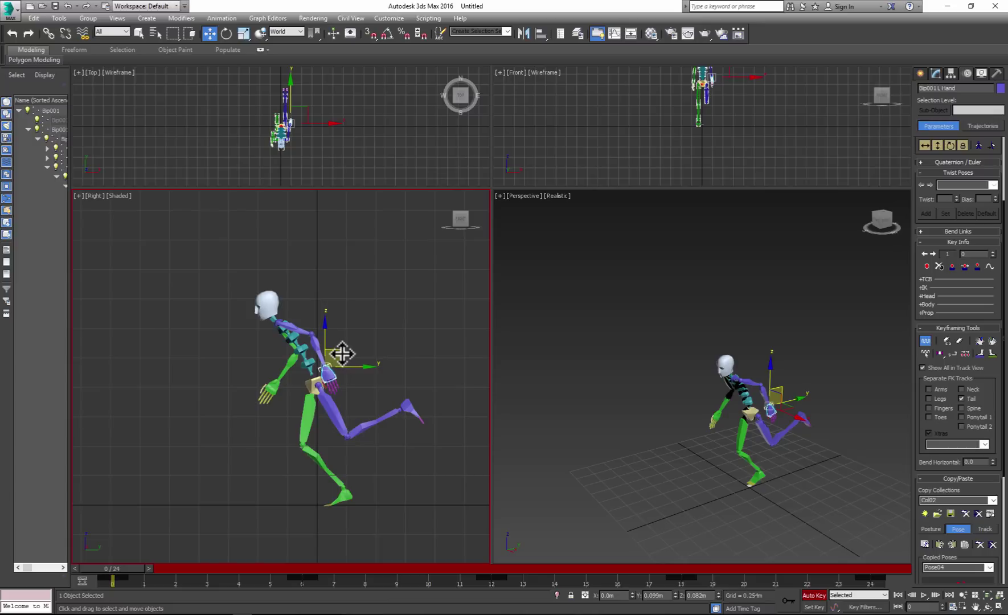
# Paste the frame 0 pose mirrored at frame 12 and as-is at frame 24, then play.
pyautogui.moveTo(210, 268); pyautogui.dragTo(360, 473)
pyautogui.scroll(-5, 941, 525)
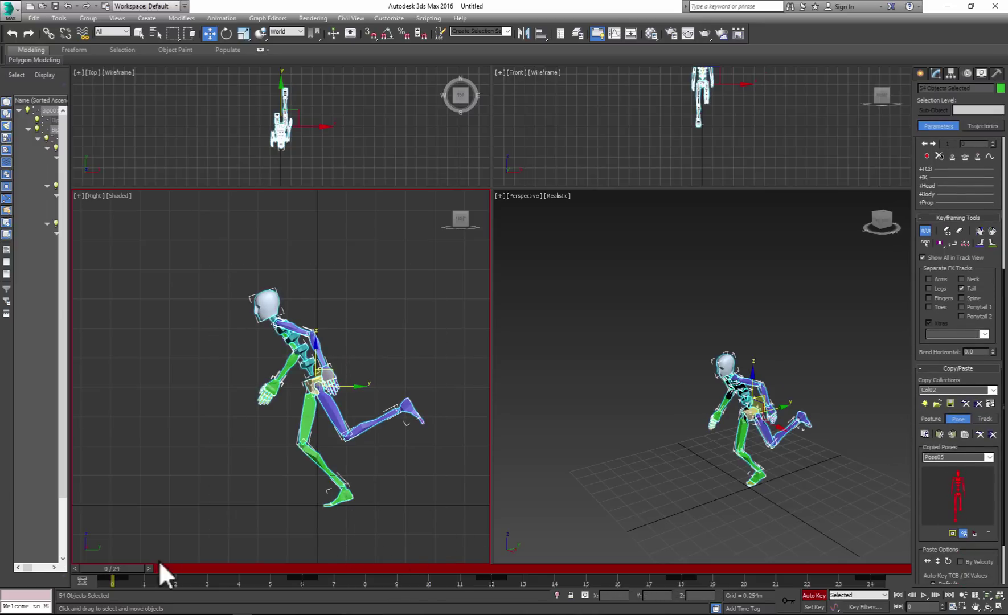
pyautogui.moveTo(159, 561); pyautogui.dragTo(873, 563)
pyautogui.click(952, 435)
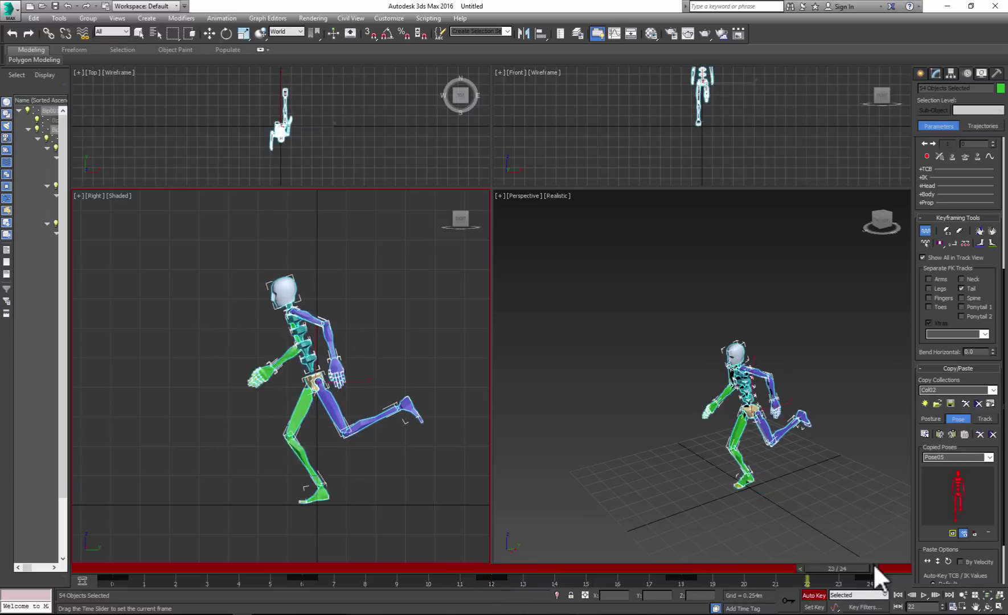
pyautogui.click(938, 435)
pyautogui.click(704, 485)
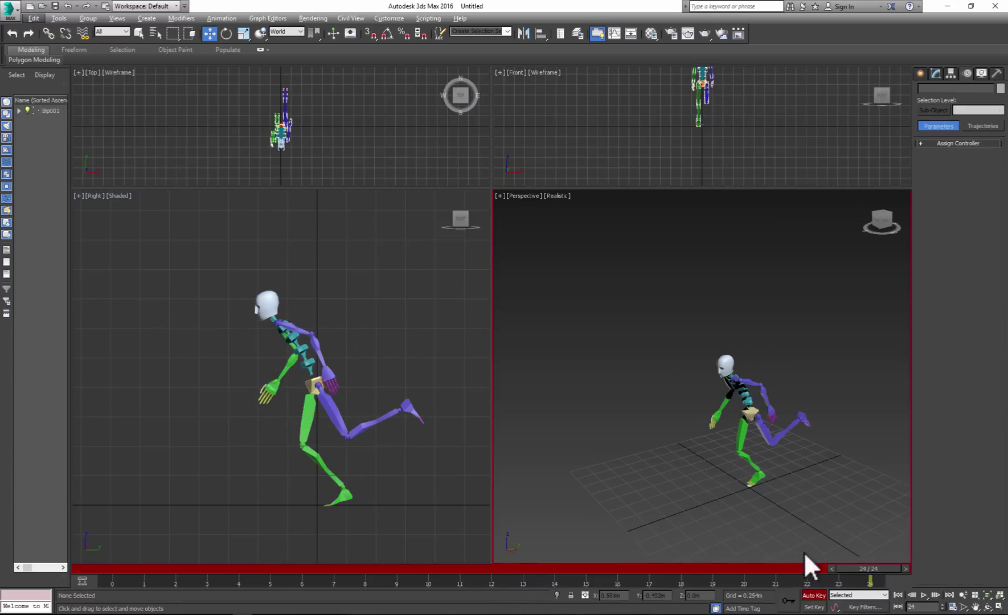
pyautogui.click(922, 596)
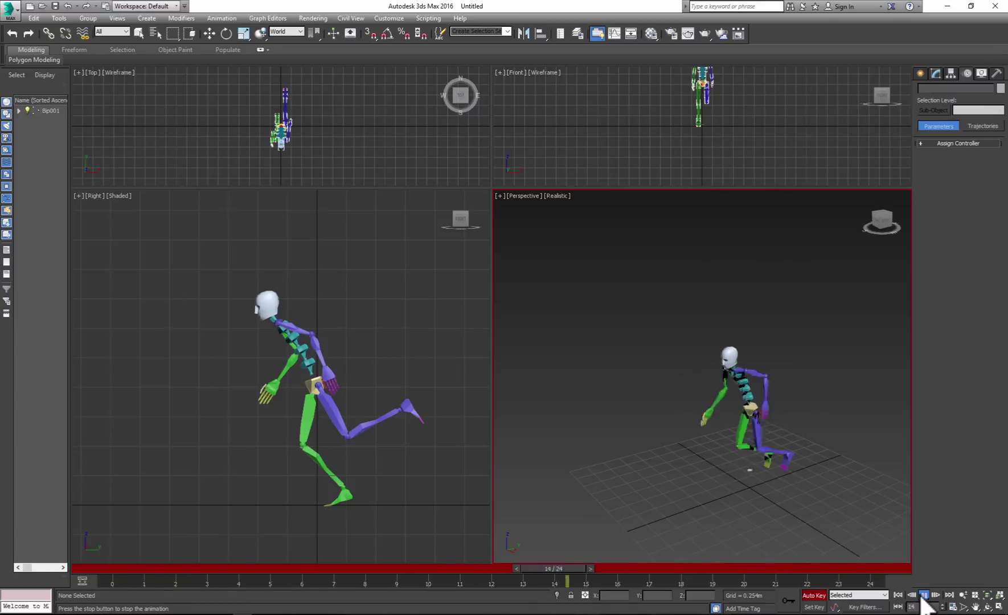
pyautogui.keyDown('alt'); pyautogui.moveTo(792, 499); pyautogui.dragTo(754, 506, button='middle'); pyautogui.keyUp('alt')
# Re-scale the animation time so the run cycle ends at frame 20 instead of 24.
pyautogui.rightClick(914, 604)
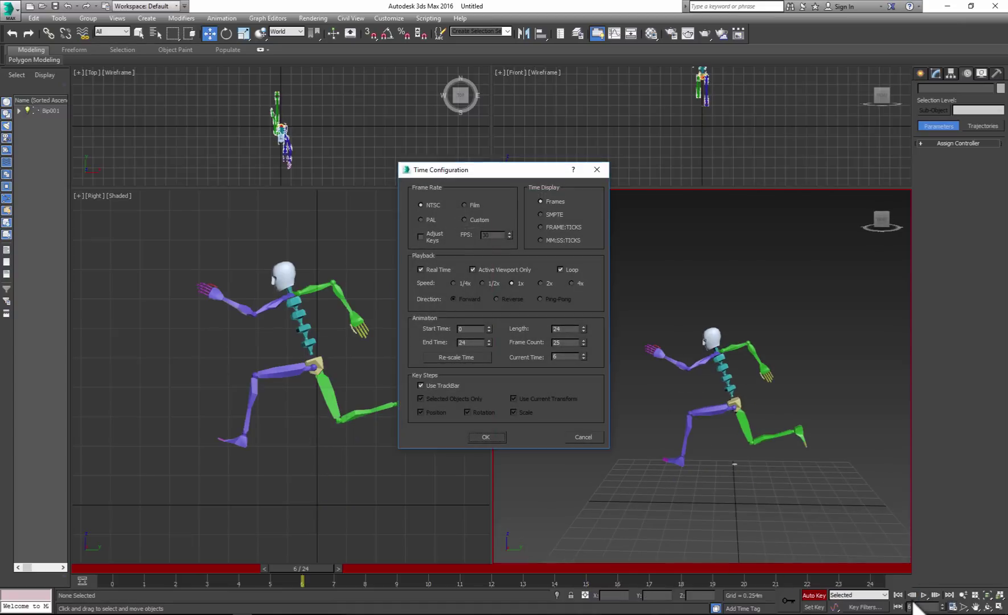
pyautogui.click(462, 357)
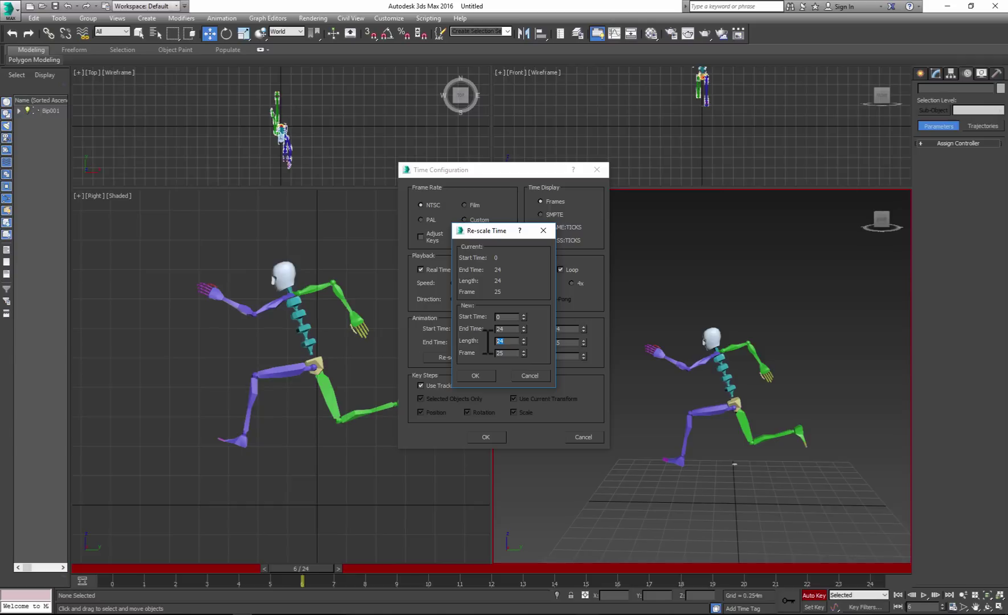
pyautogui.click(485, 376)
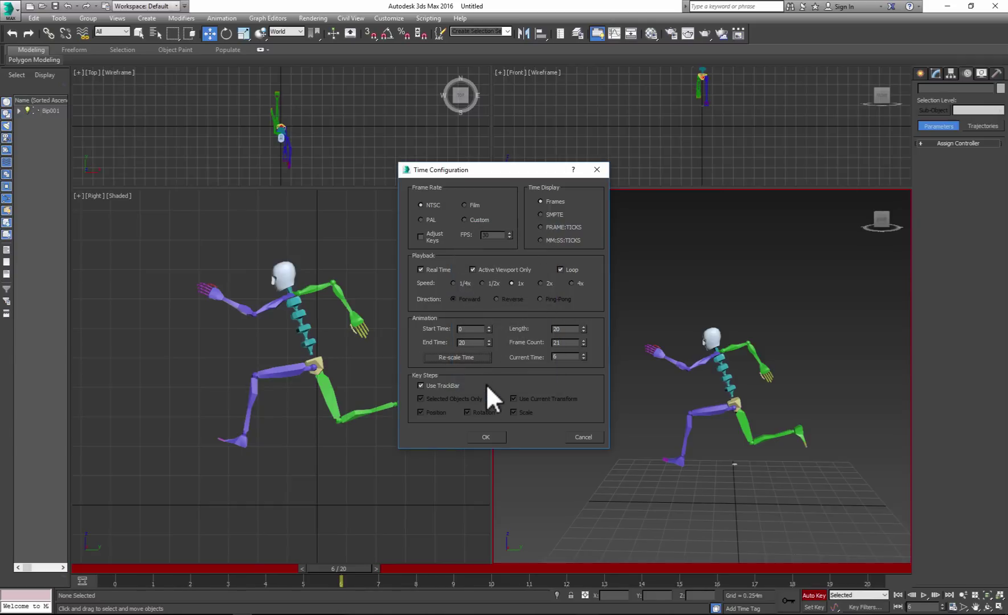
pyautogui.click(486, 437)
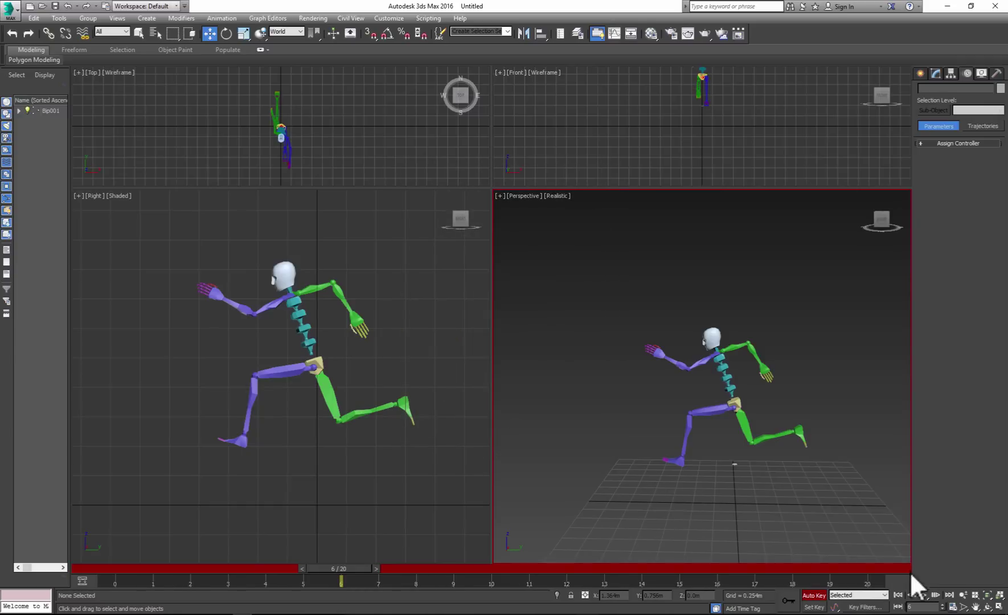
pyautogui.click(923, 595)
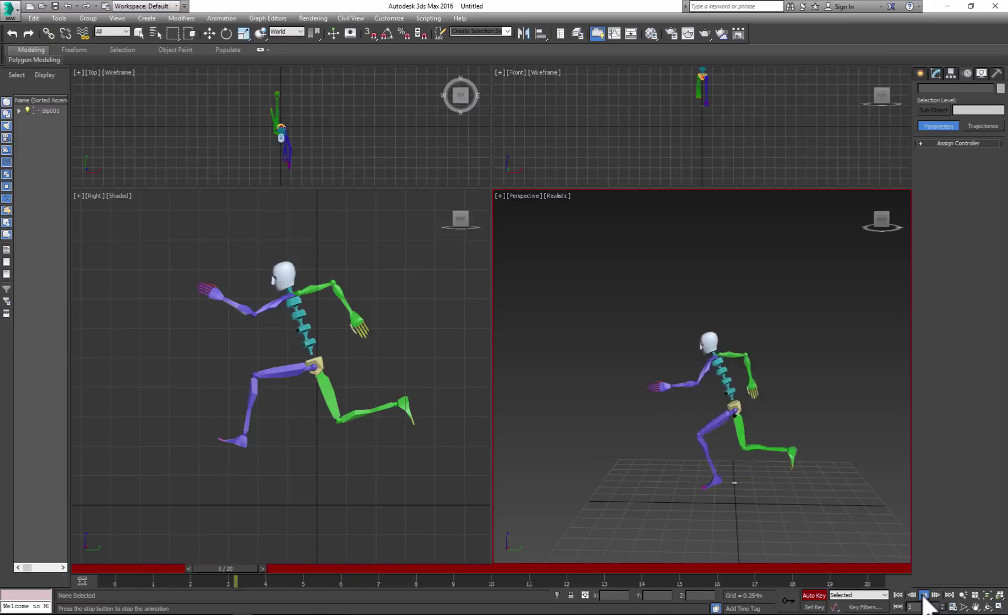
pyautogui.keyDown('alt'); pyautogui.moveTo(784, 514); pyautogui.dragTo(882, 514, button='middle'); pyautogui.keyUp('alt')
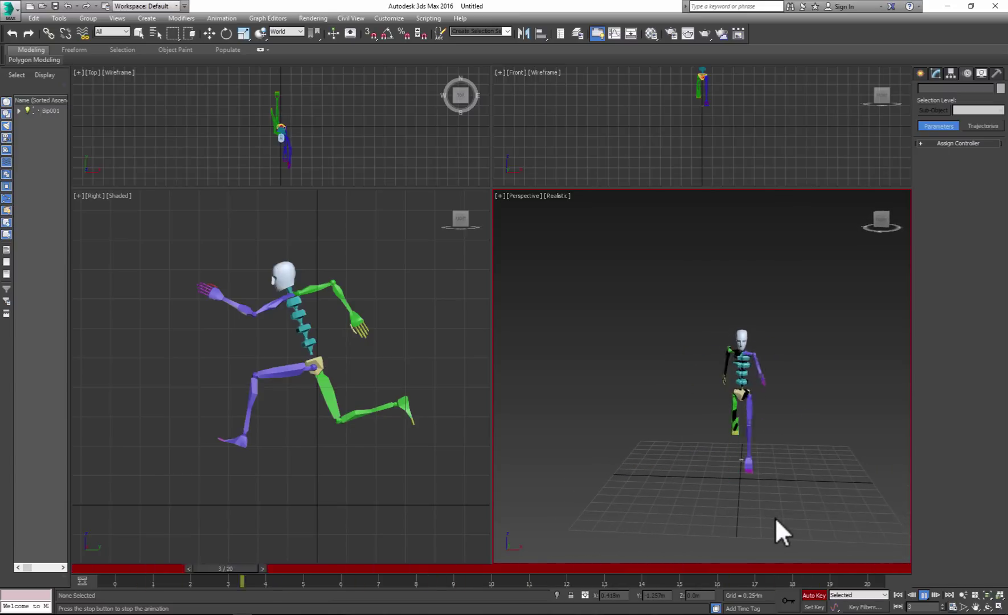
pyautogui.keyDown('alt'); pyautogui.moveTo(775, 520); pyautogui.dragTo(778, 521, button='middle'); pyautogui.keyUp('alt')
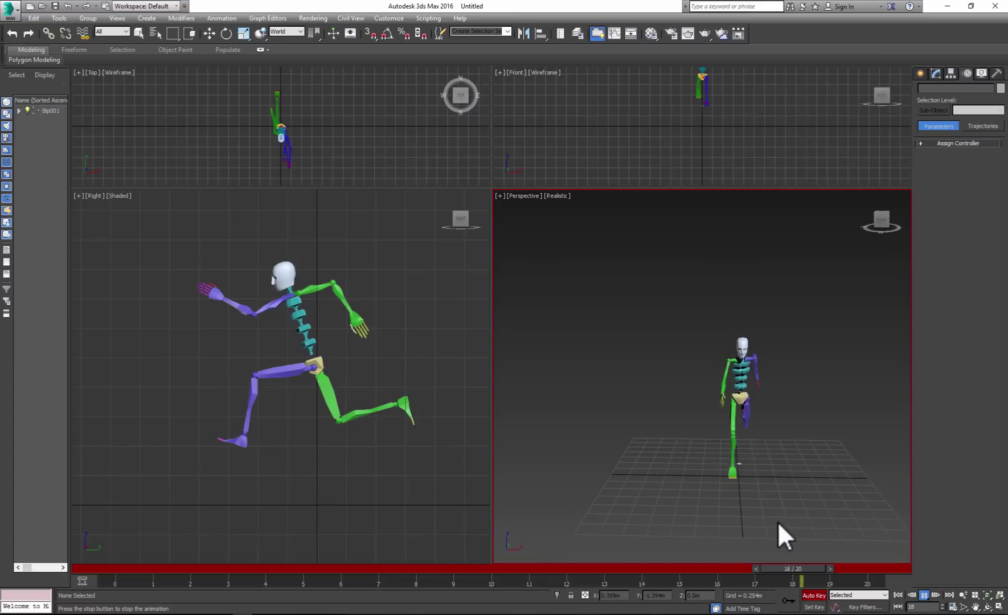
pyautogui.click(924, 594)
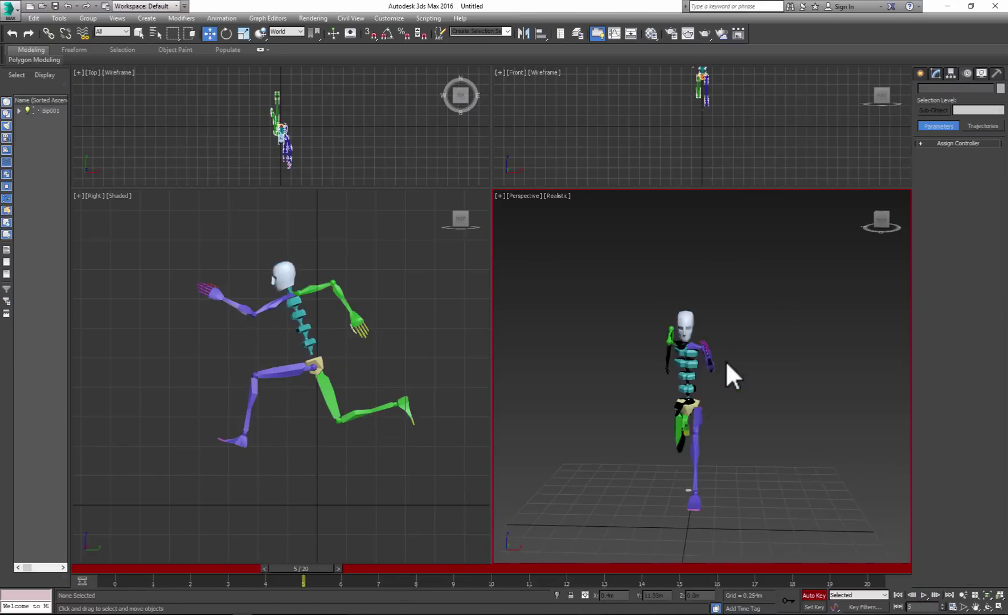
pyautogui.scroll(3, 712, 377)
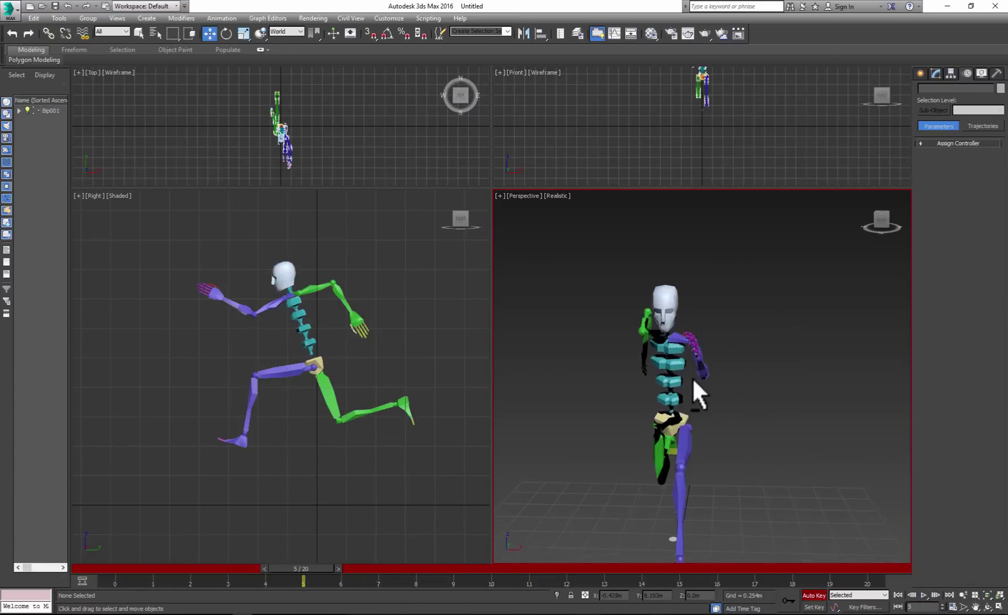
# At frame 5, rotate the upper arms to adjust their swing.
pyautogui.click(694, 373)
pyautogui.click(226, 34)
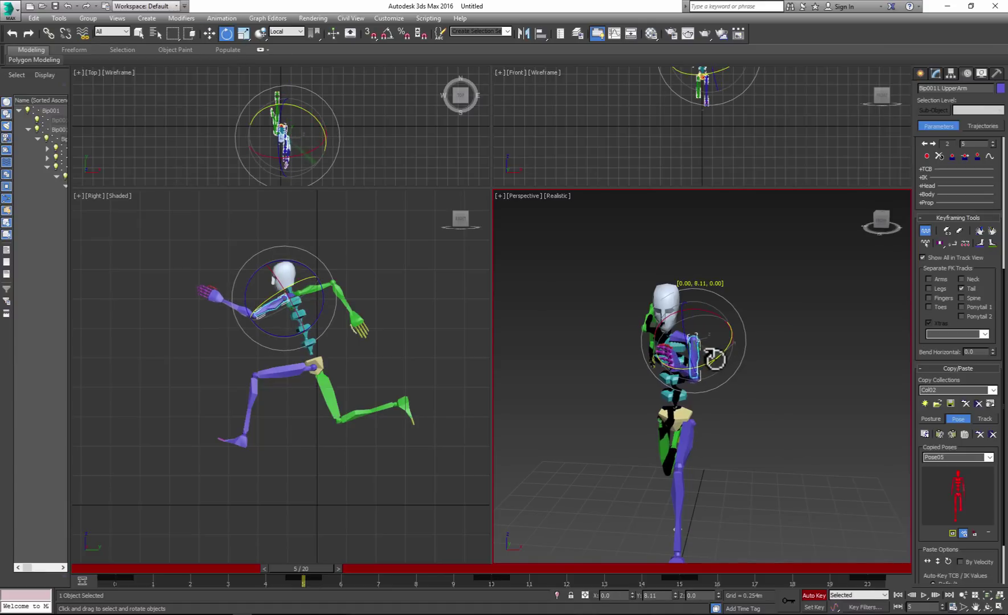
pyautogui.keyDown('alt'); pyautogui.moveTo(715, 359); pyautogui.dragTo(611, 343, button='middle'); pyautogui.keyUp('alt')
pyautogui.click(597, 318)
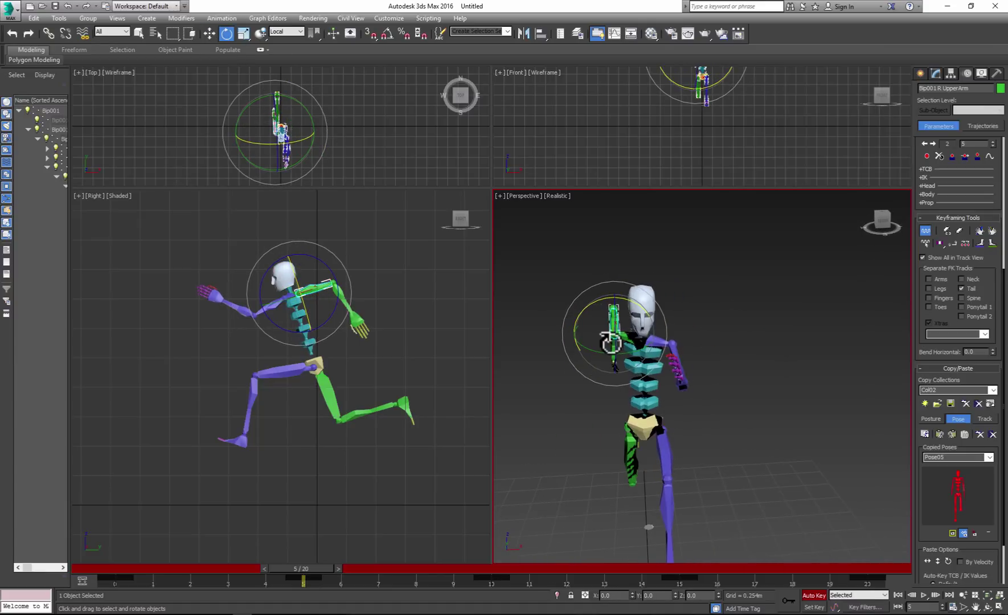
pyautogui.click(672, 350)
pyautogui.moveTo(681, 322); pyautogui.dragTo(676, 320)
pyautogui.moveTo(714, 383); pyautogui.dragTo(708, 356, button='middle')
pyautogui.scroll(-2, 695, 367)
# Copy the full frame 5 pose, paste it mirrored at frame 15, and play the cycle.
pyautogui.hotkey('ctrl', 'a')
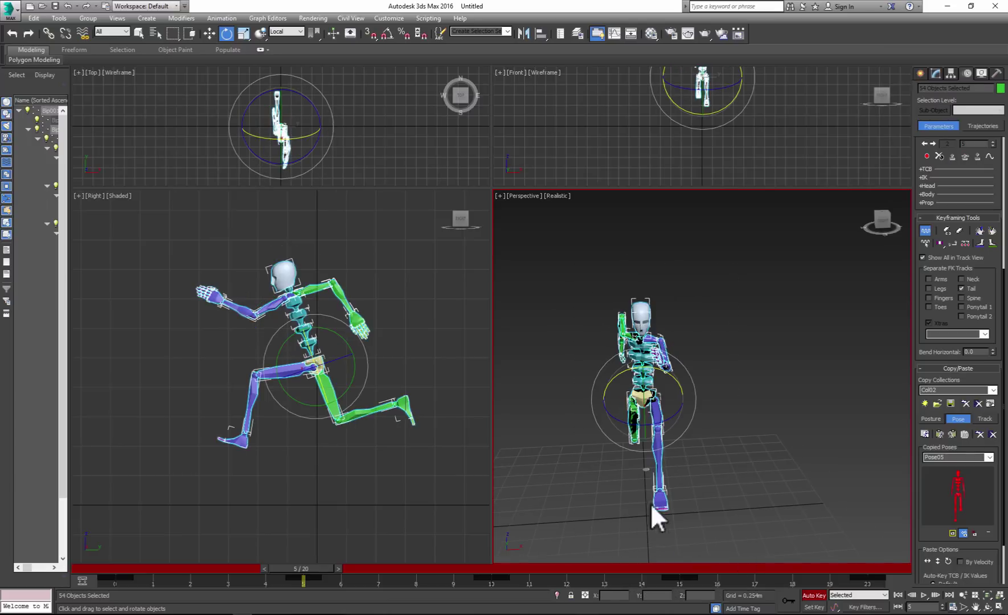
pyautogui.click(927, 434)
pyautogui.moveTo(340, 568); pyautogui.dragTo(712, 567)
pyautogui.click(951, 434)
pyautogui.click(785, 453)
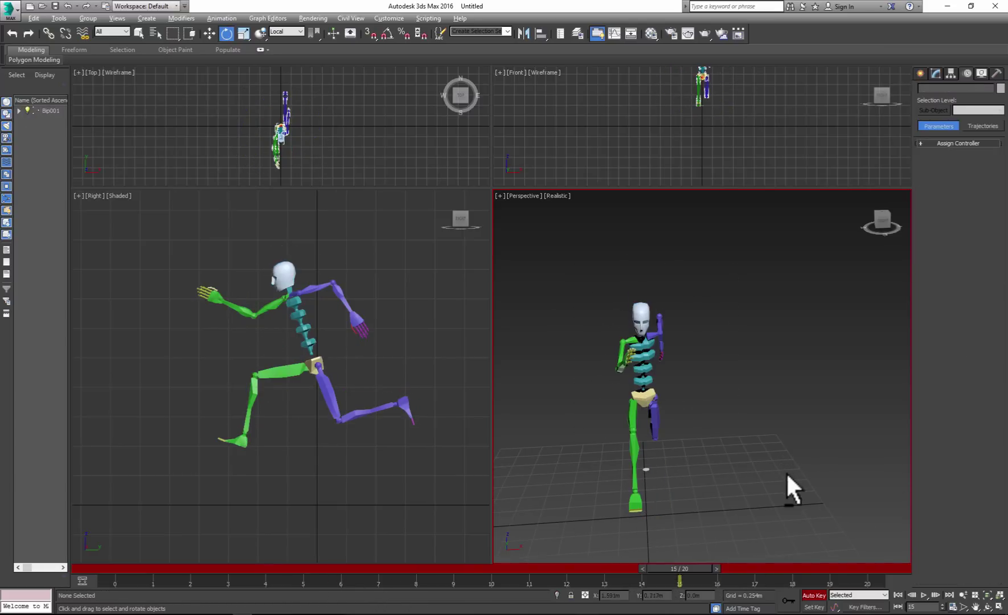
pyautogui.keyDown('alt'); pyautogui.moveTo(787, 475); pyautogui.dragTo(764, 476, button='middle'); pyautogui.keyUp('alt')
pyautogui.click(923, 595)
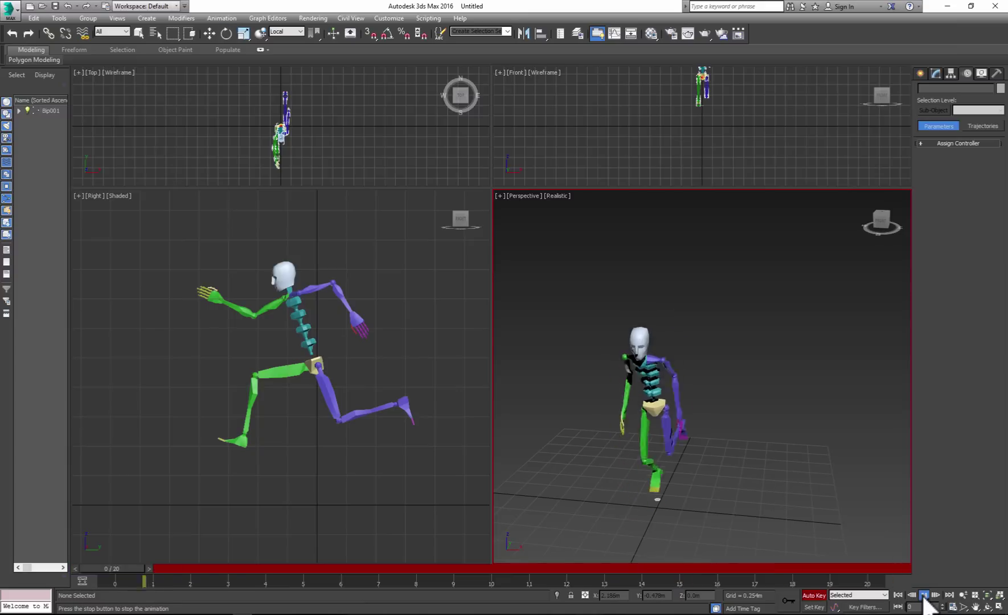